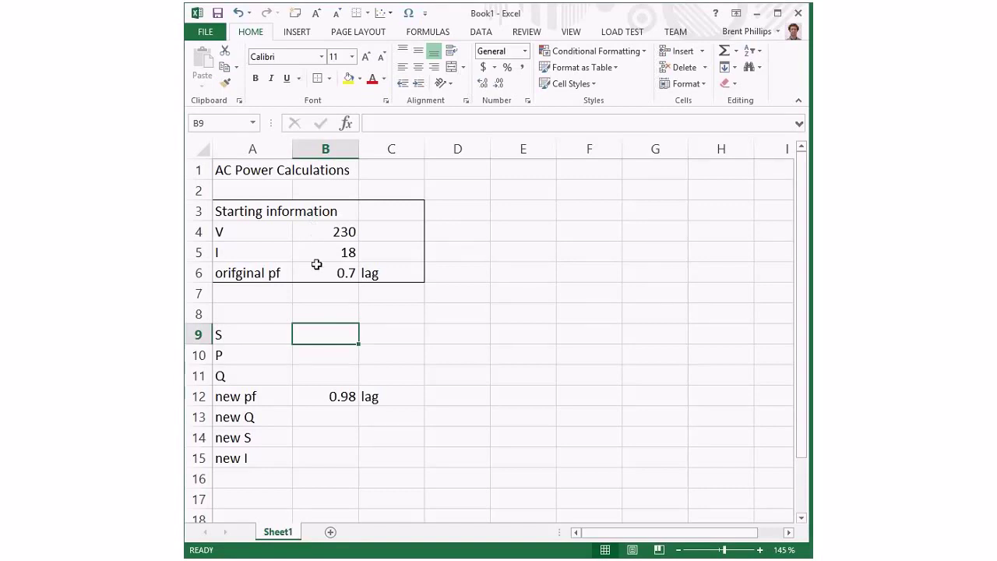
Calculate the apparent power S in B9 as voltage times current with the formula =B4*B5
text(=)
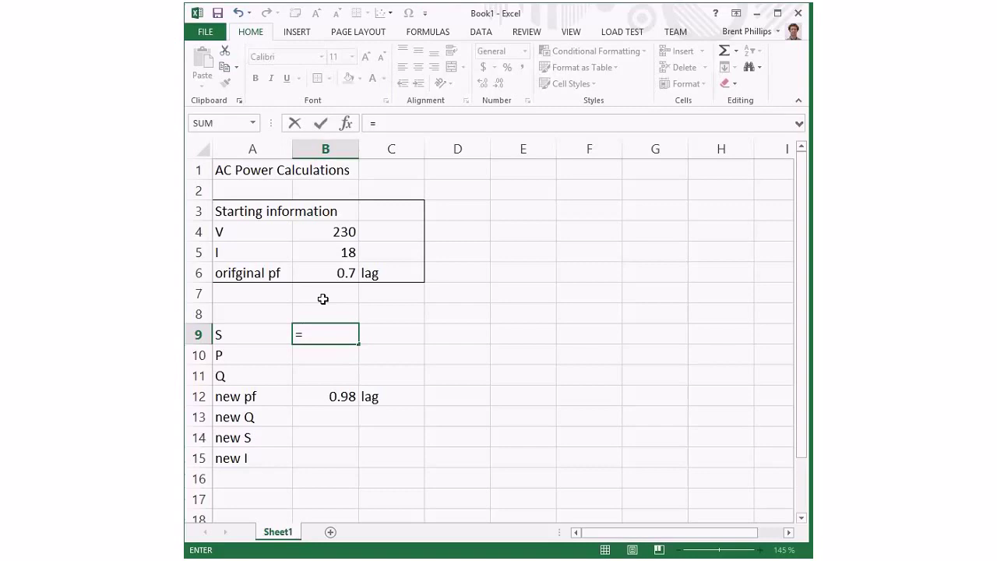
click(328, 231)
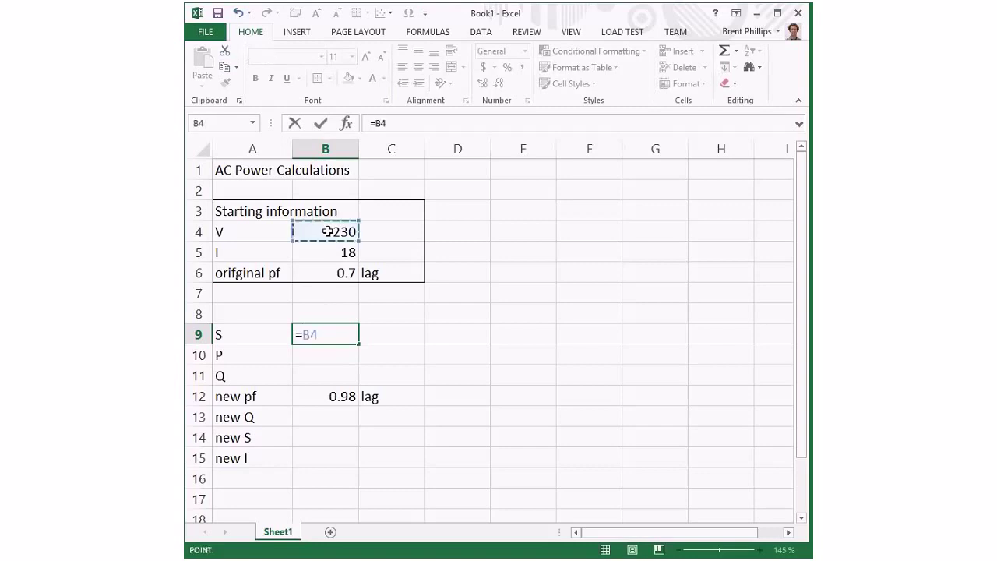
text(*)
click(327, 251)
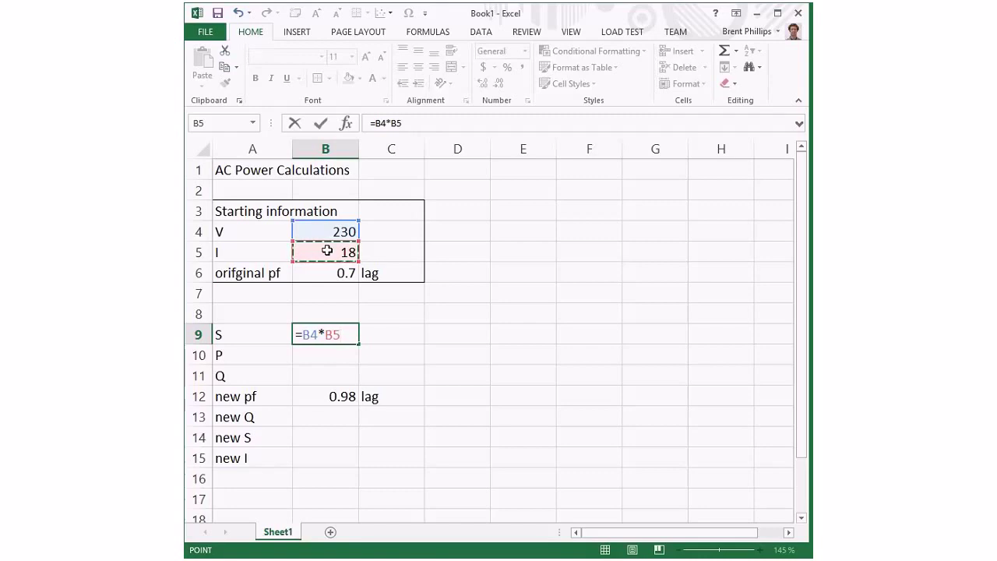
key(Return)
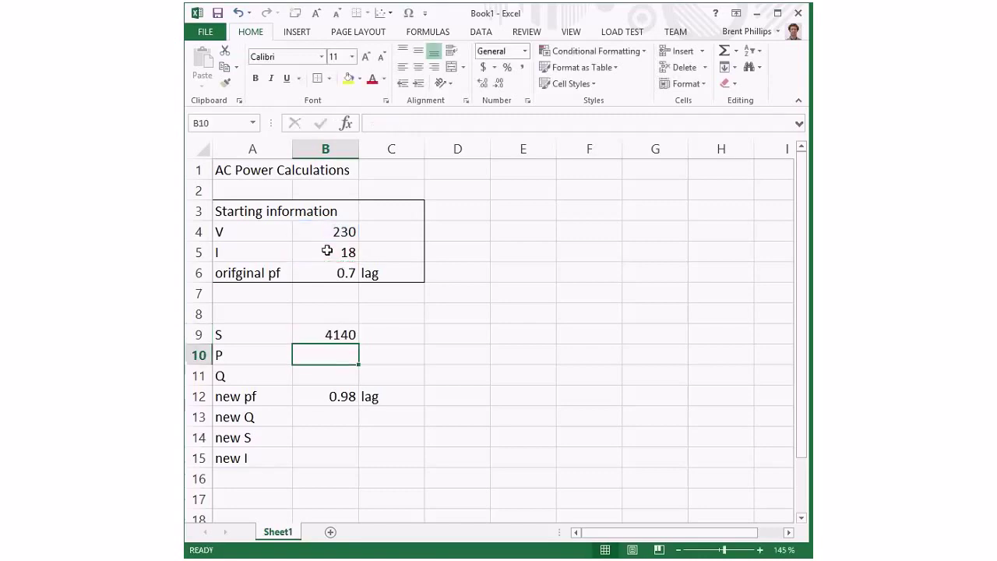
Label the S value with the unit VA in cell C9
click(404, 332)
text(VA)
key(Return)
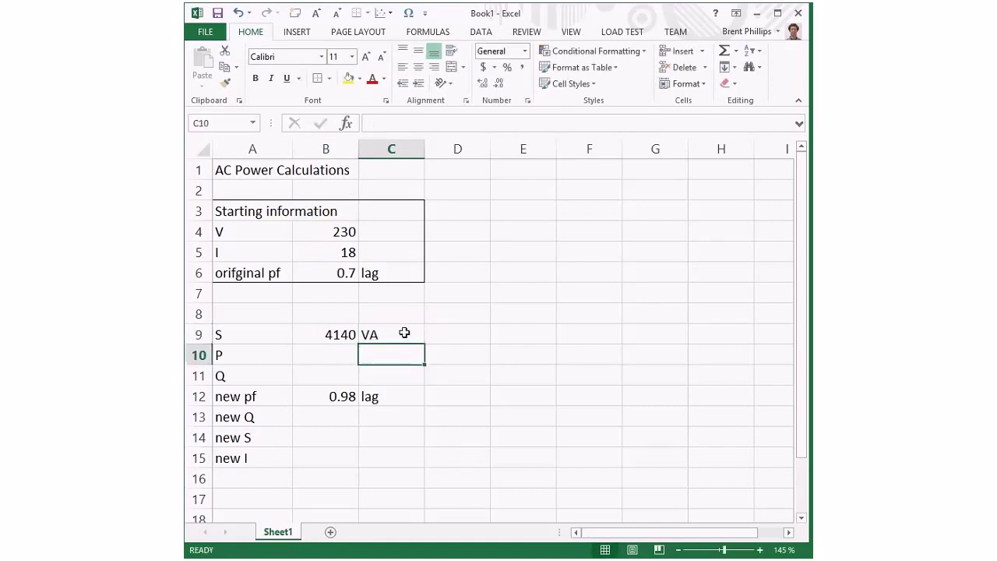
Calculate the real power P in B10 as S times the original power factor with =B9*B6
key(Left)
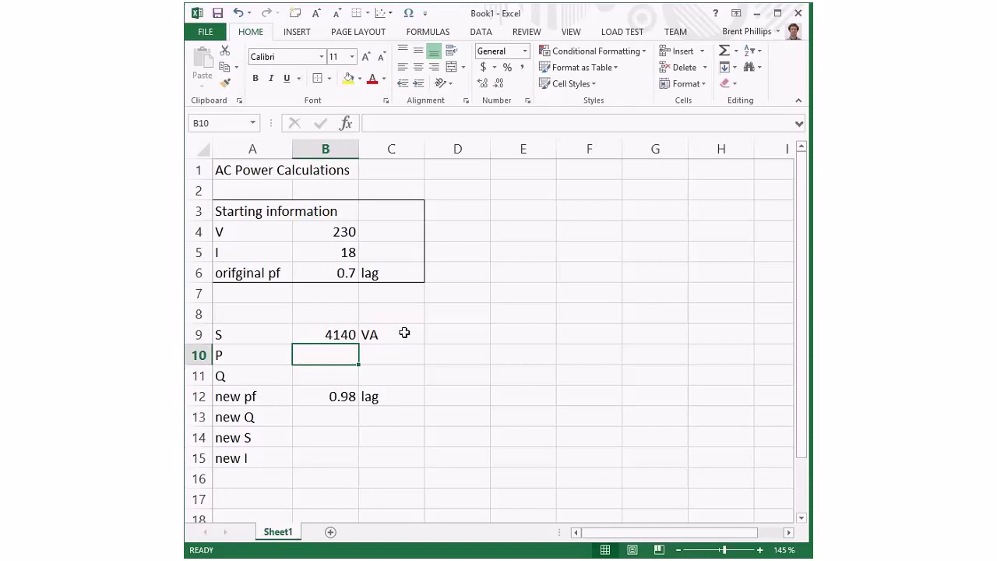
text(=)
key(Up)
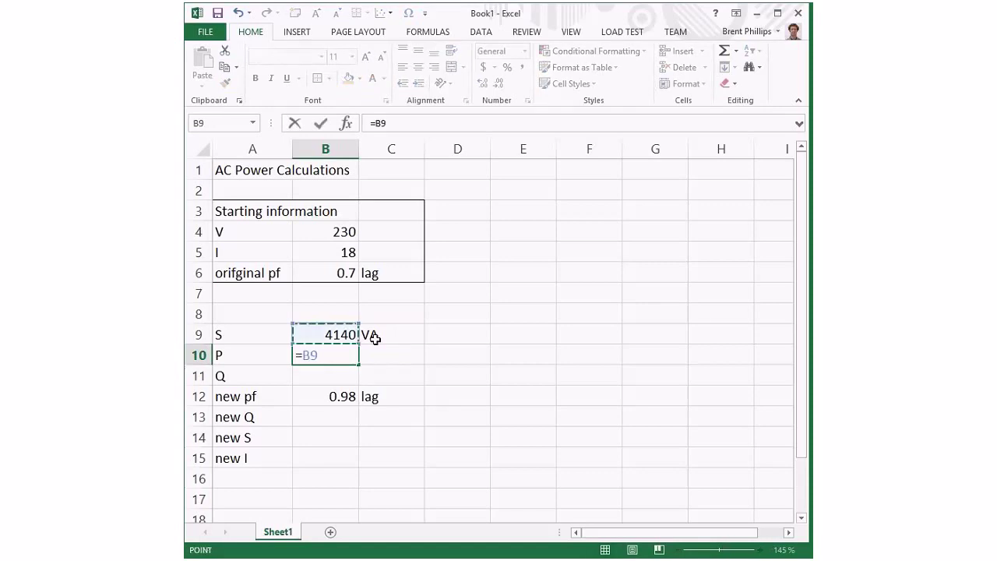
text(*)
click(337, 272)
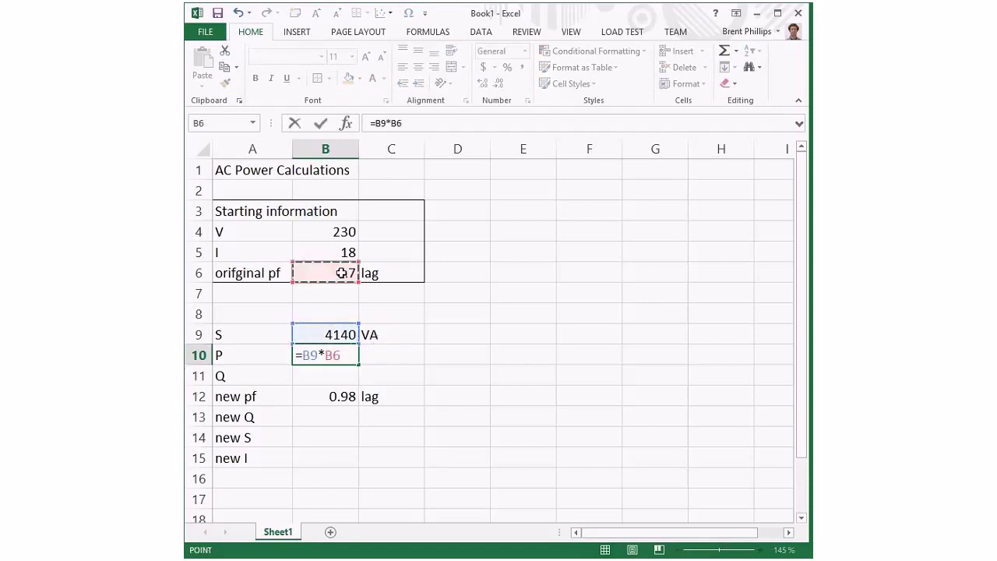
key(Return)
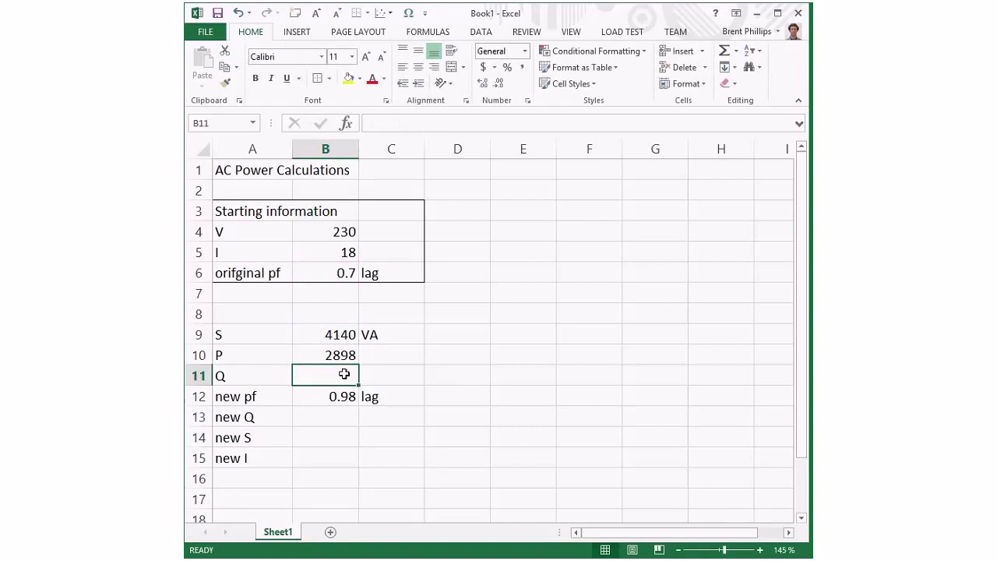
Start the reactive power Q formula in B11 with the difference of squares =(B9^2-B10^2)
text(=)
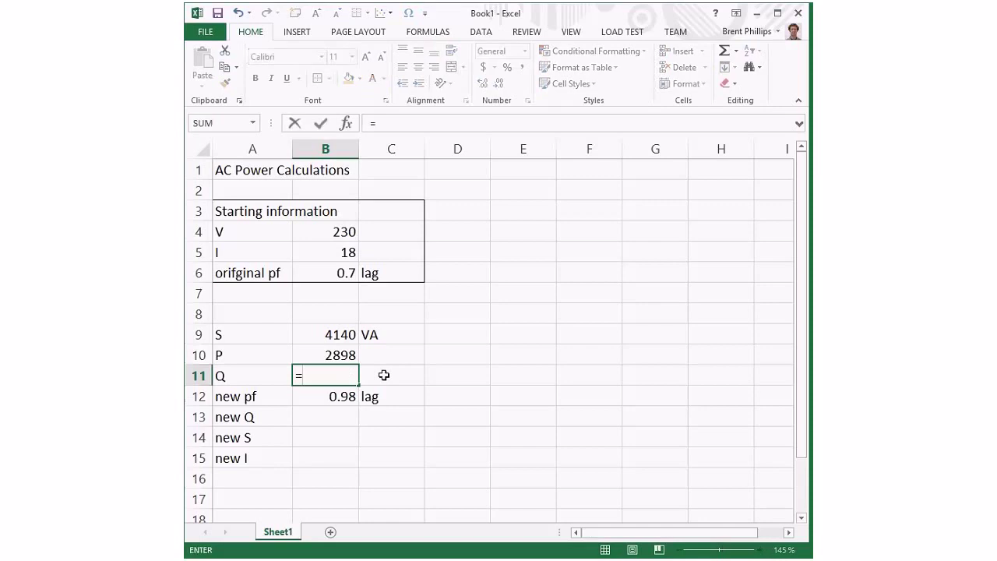
text(()
click(331, 336)
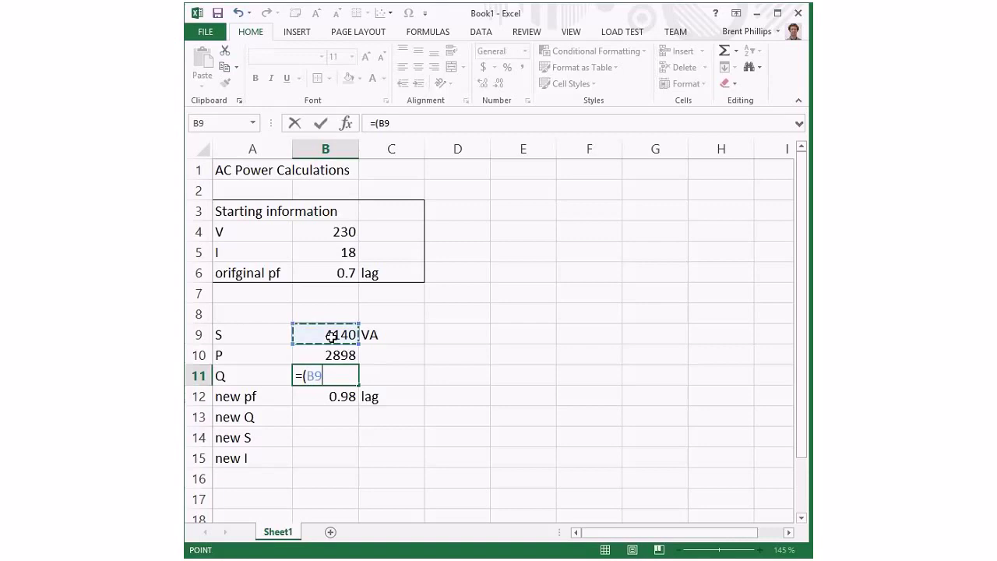
text(^2)
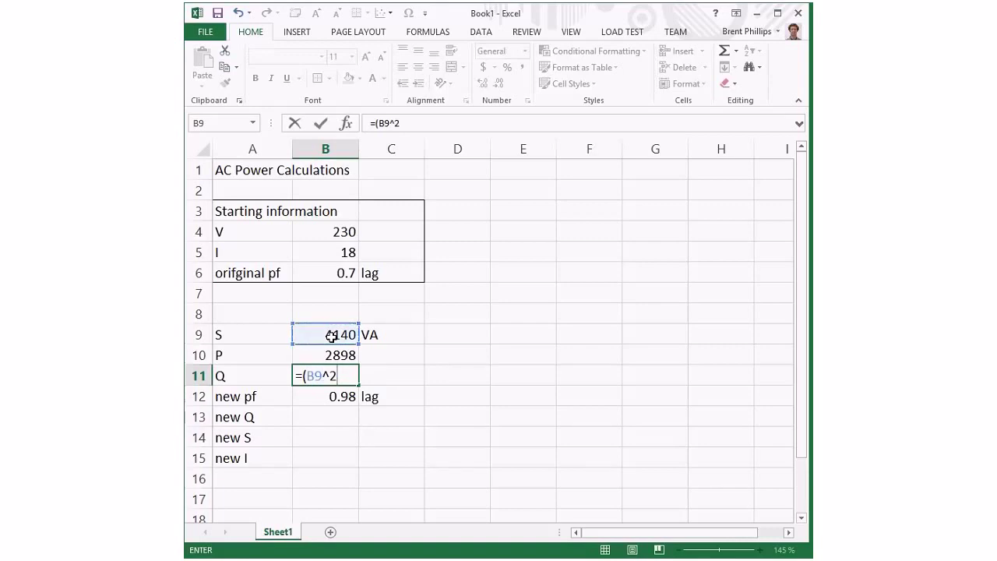
text(-)
click(335, 355)
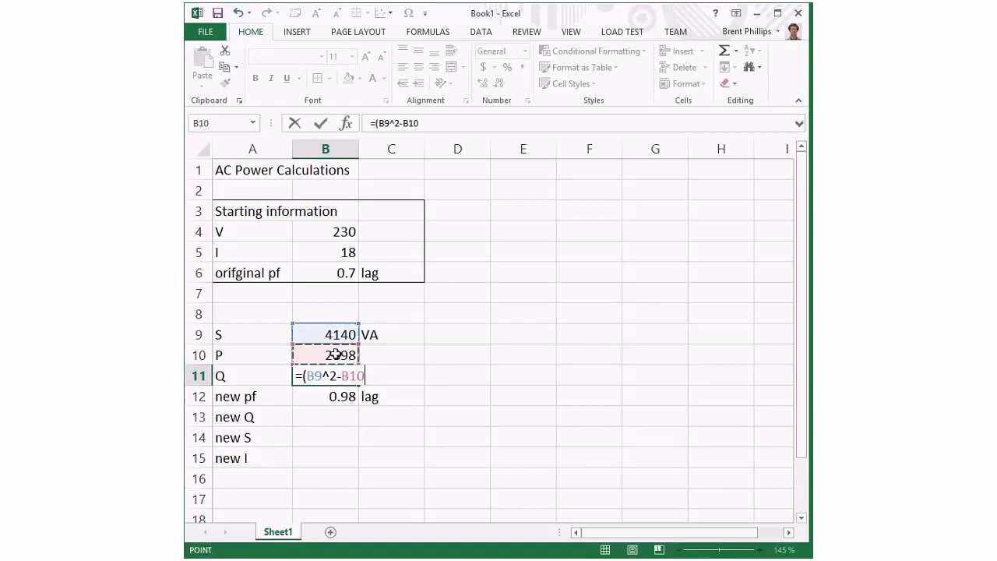
text(^2))
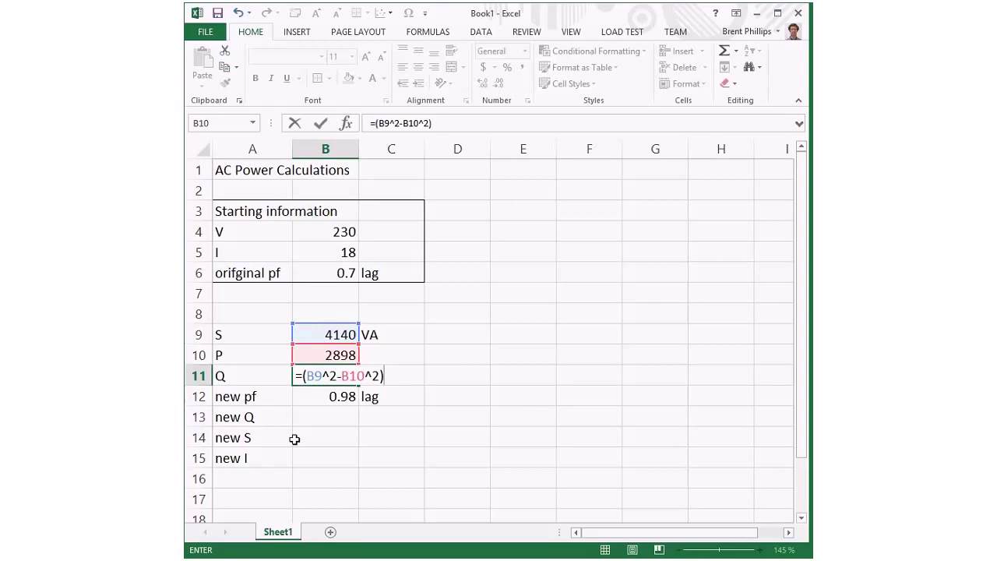
Wrap the Q expression in a square root so B11 holds =SQRT(B9^2-B10^2), and enter the formula
key(F2)
key(Left)
key(Left)
key(Left)
key(Left)
key(Left)
key(Left)
key(Left)
key(Left)
key(Left)
key(Left)
key(Left)
key(Left)
key(Left)
text(sqrt)
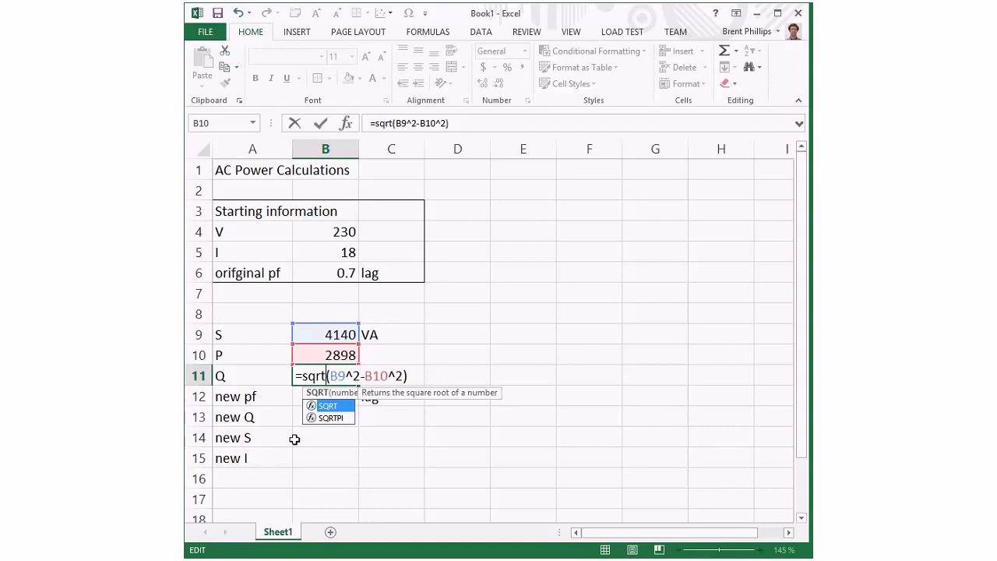
key(Return)
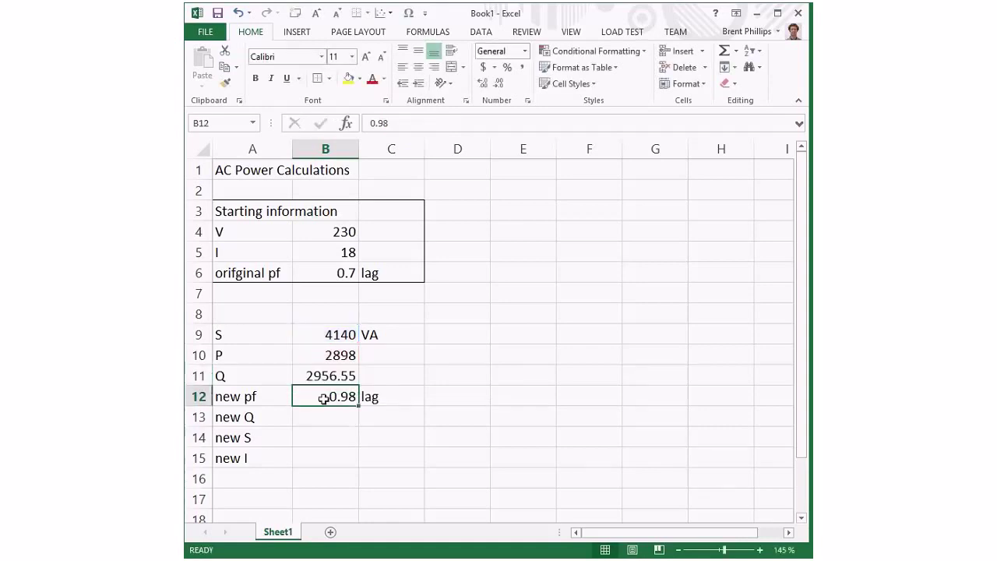
Format the Q value in B11 to show no decimal places
click(325, 375)
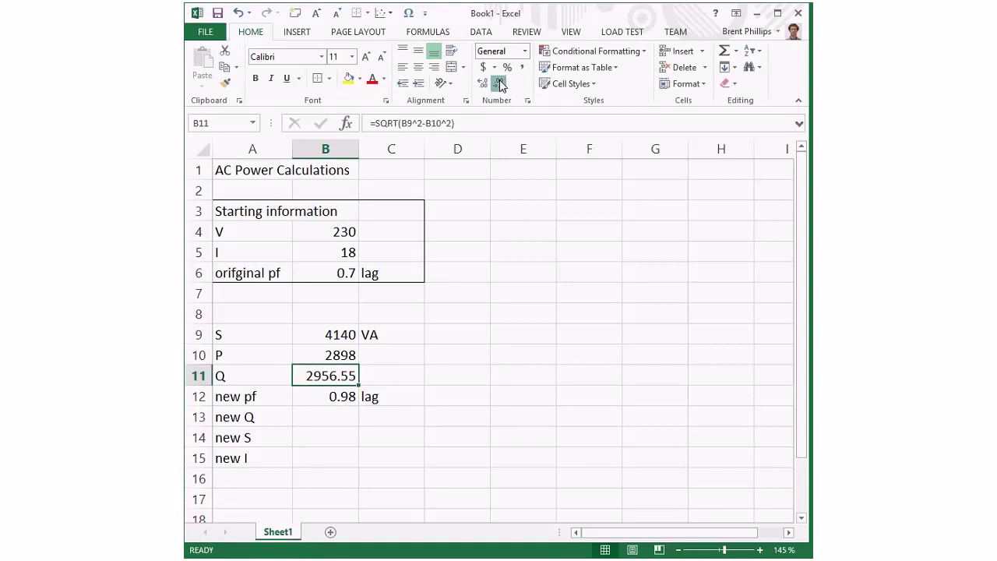
click(500, 84)
click(500, 83)
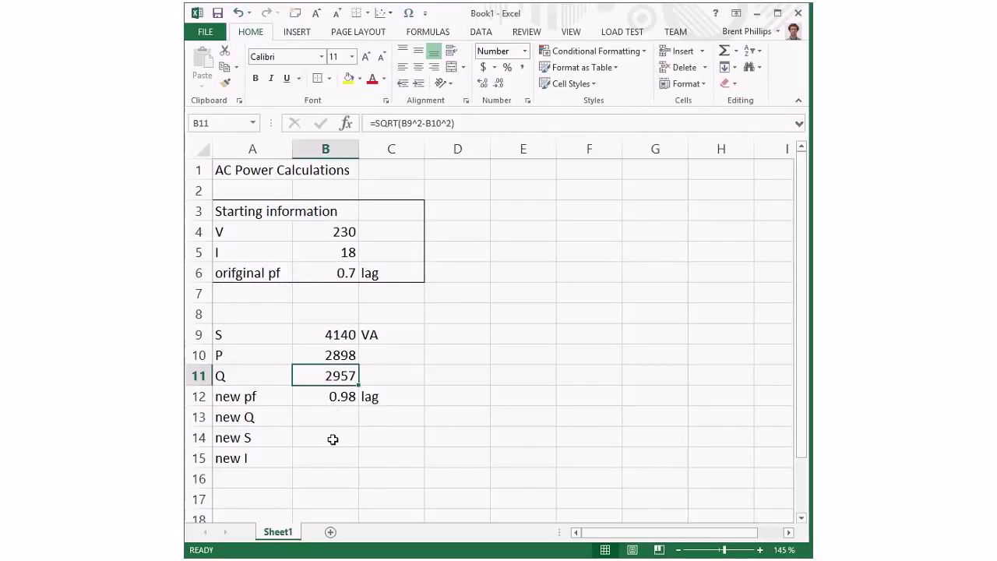
Calculate the new S in B14 as P divided by the new power factor with =B10/B12
click(337, 433)
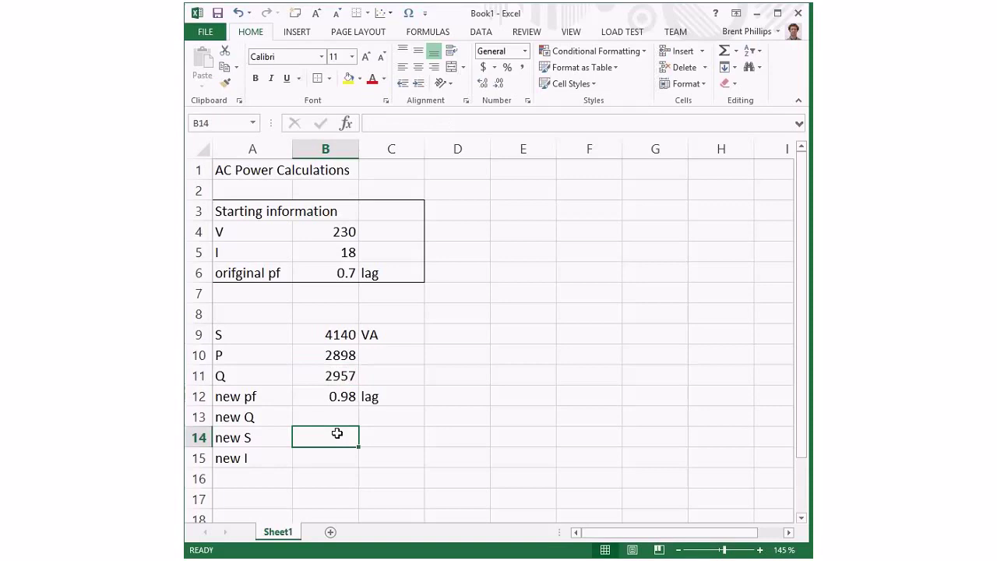
text(=)
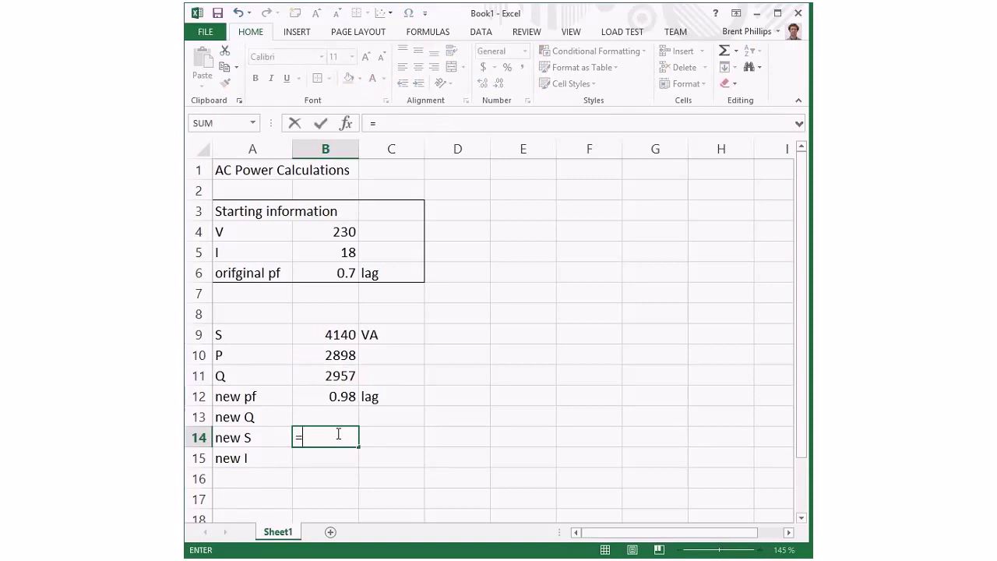
click(331, 354)
text(/)
click(330, 396)
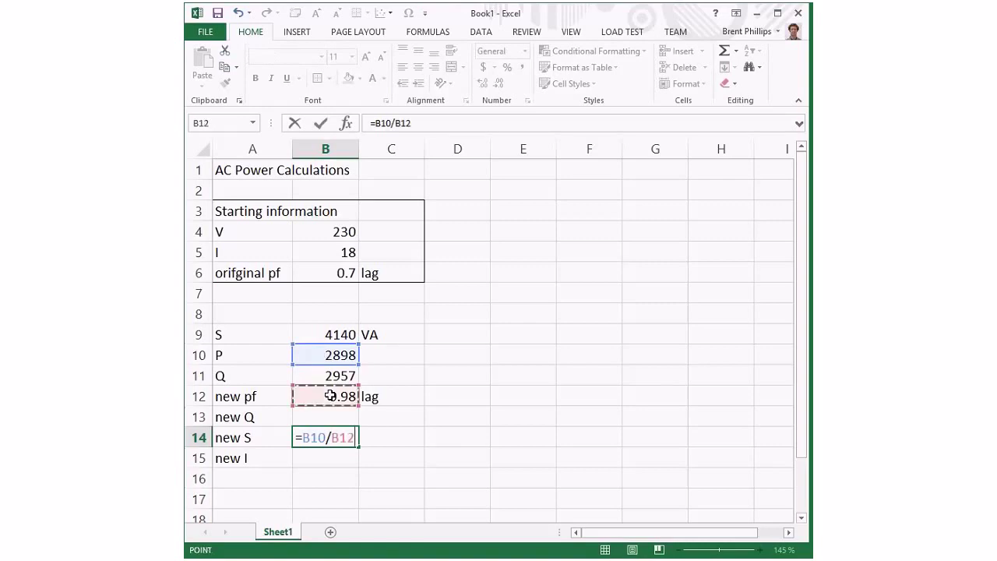
key(Return)
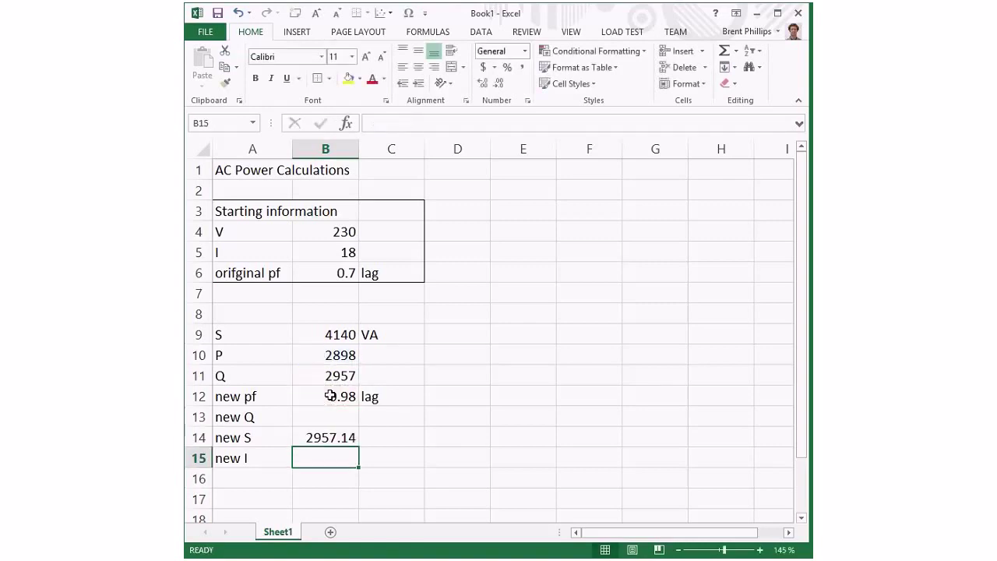
Format the new S value in B14 to show no decimal places
click(345, 436)
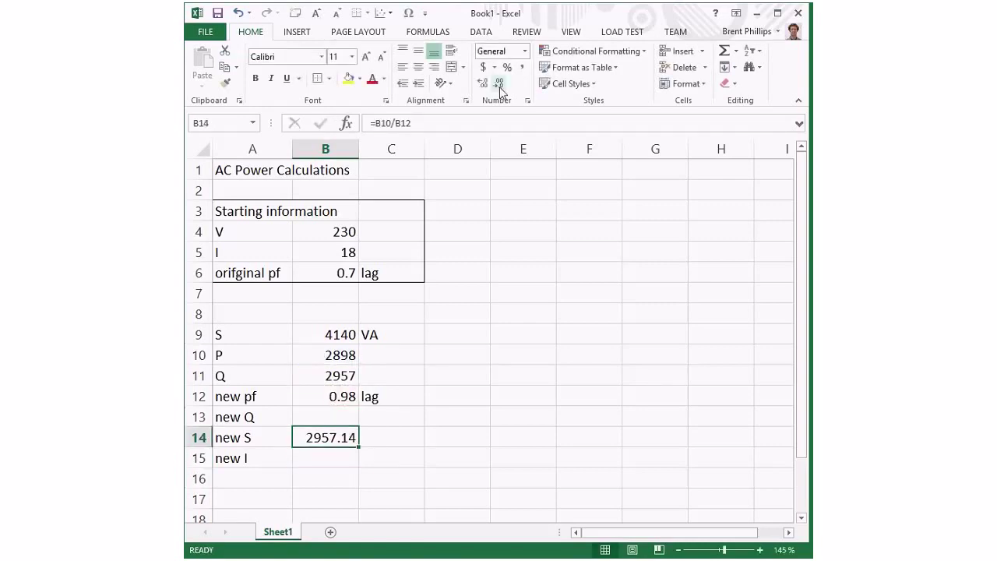
click(499, 83)
click(500, 83)
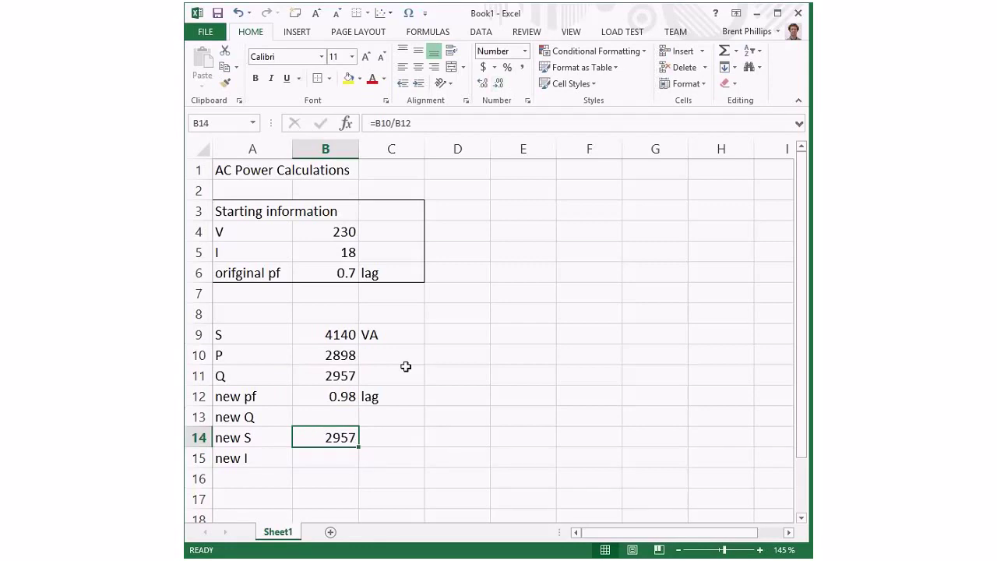
Calculate the new I in B15 as new S divided by the voltage with =B14/B4
click(343, 460)
text(=)
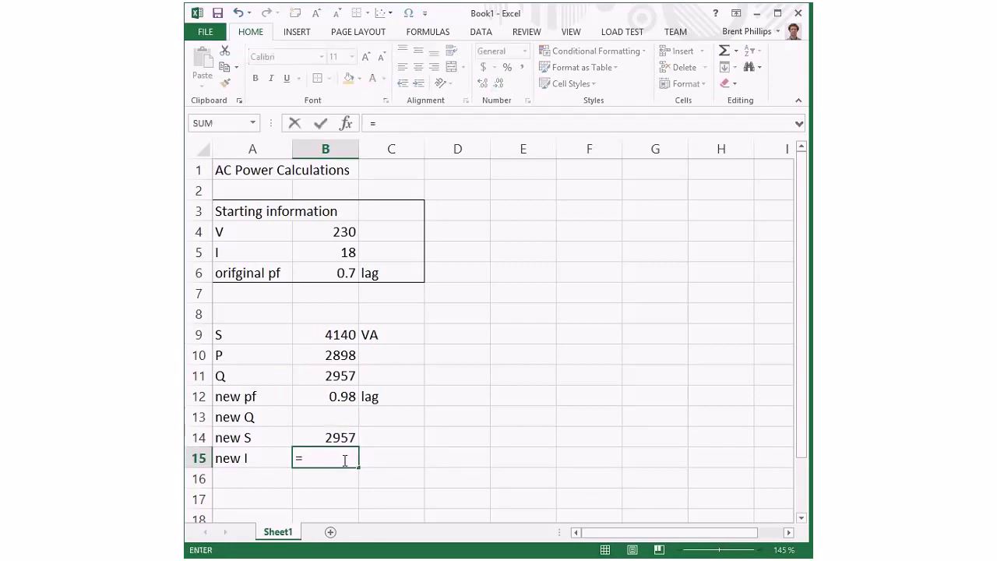
key(Up)
text(/)
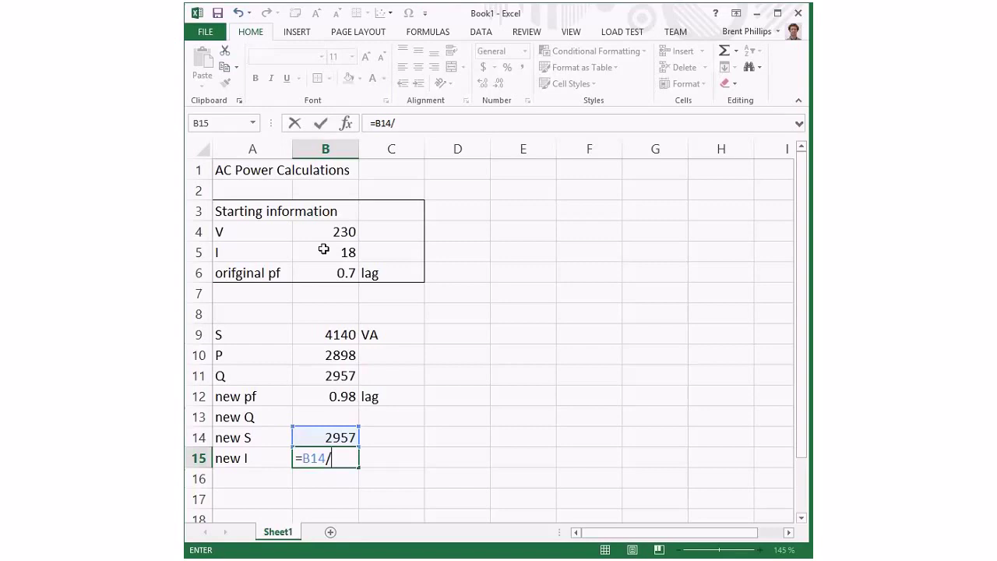
click(325, 231)
key(Return)
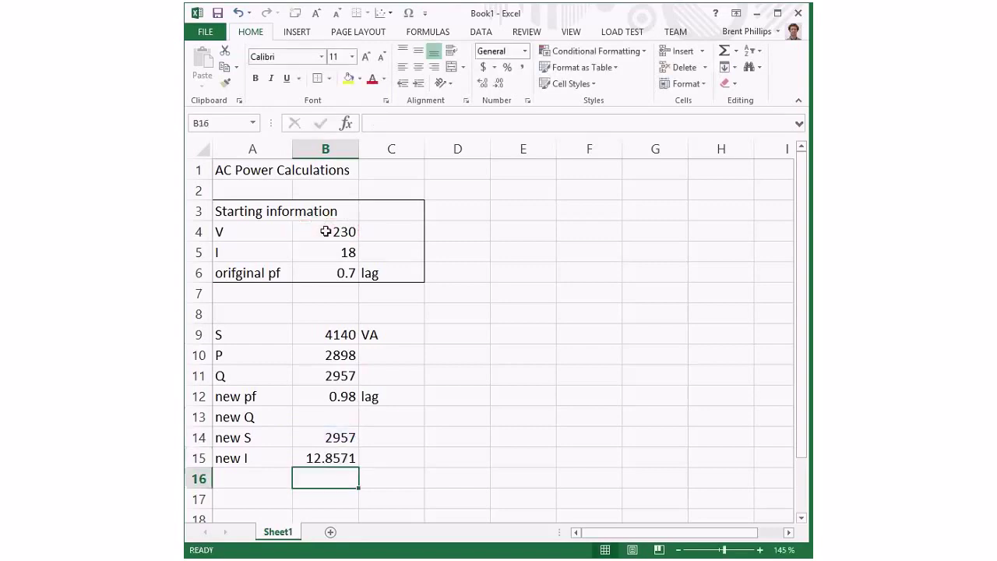
Format the new I value in B15 to show two decimal places
click(354, 458)
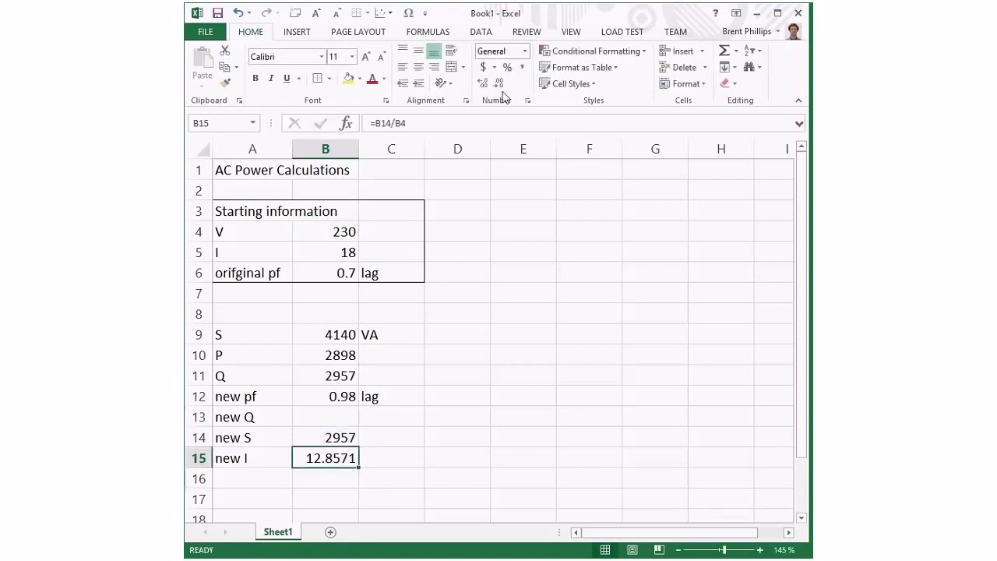
click(498, 82)
click(499, 82)
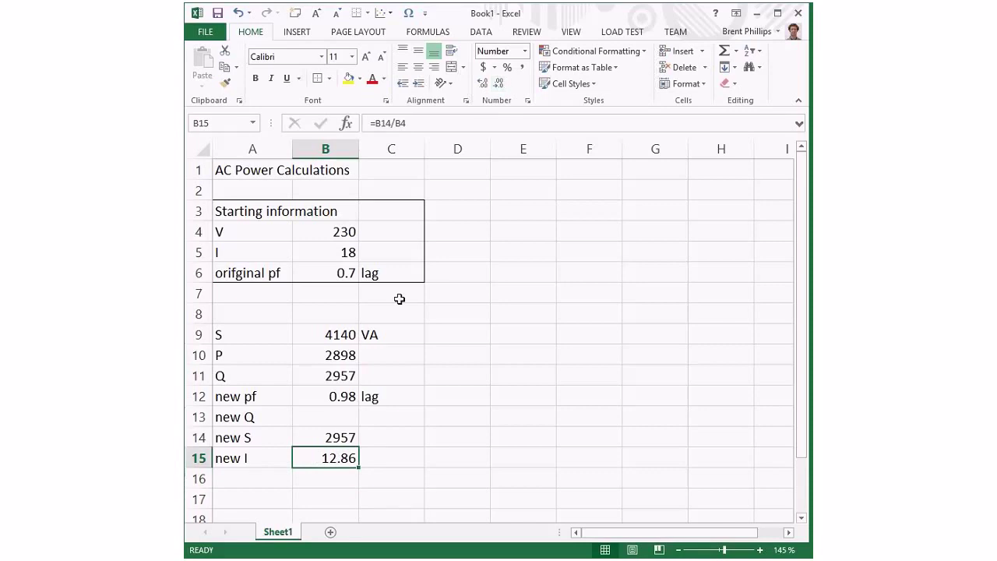
Copy the Q formula from B11 into the new Q cell B13
click(336, 419)
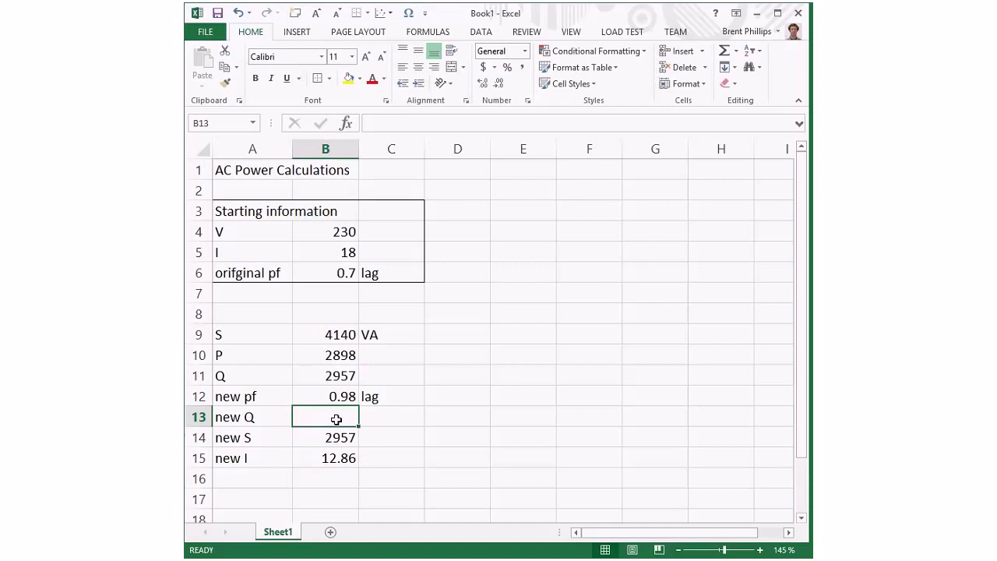
click(333, 373)
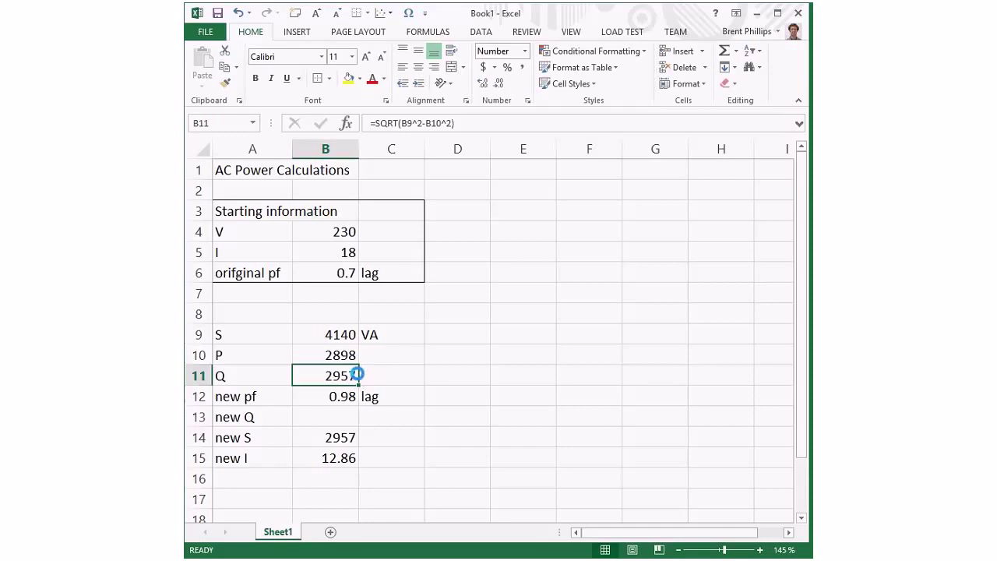
key(ctrl+c)
click(347, 417)
key(ctrl+v)
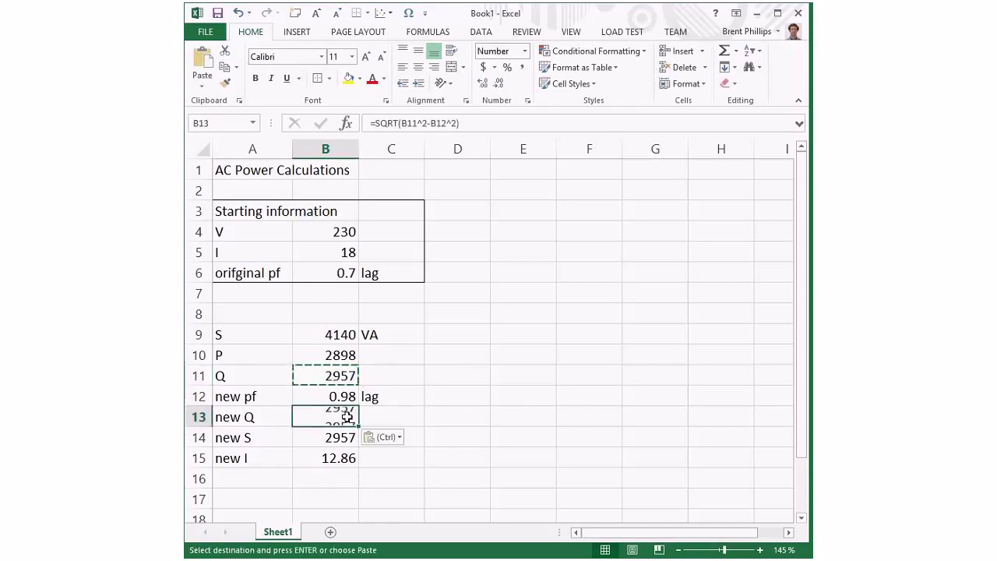
Change the new Q formula in B13 to use new S and P, giving =SQRT(B14^2-B10^2)
key(F2)
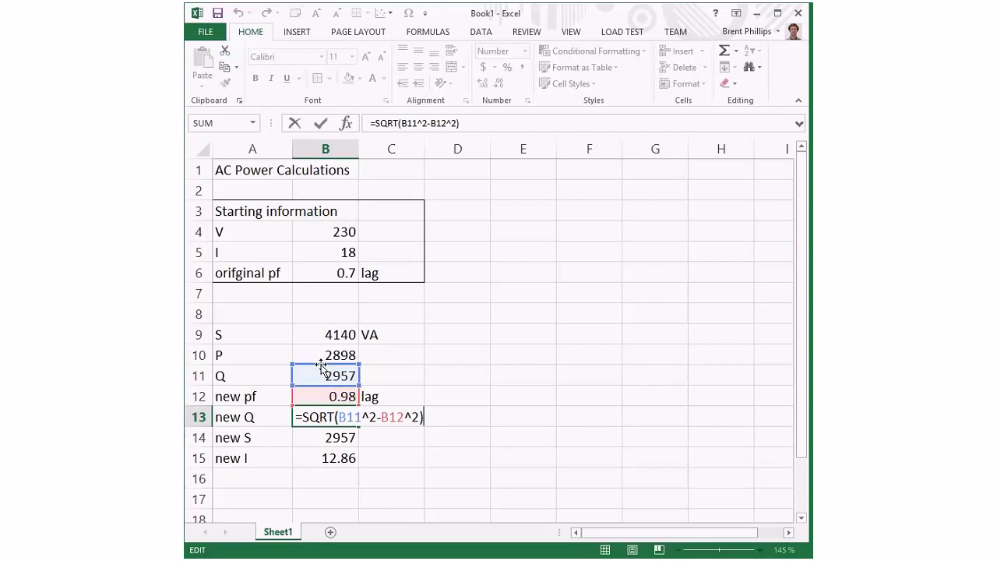
drag(321, 366, 321, 352)
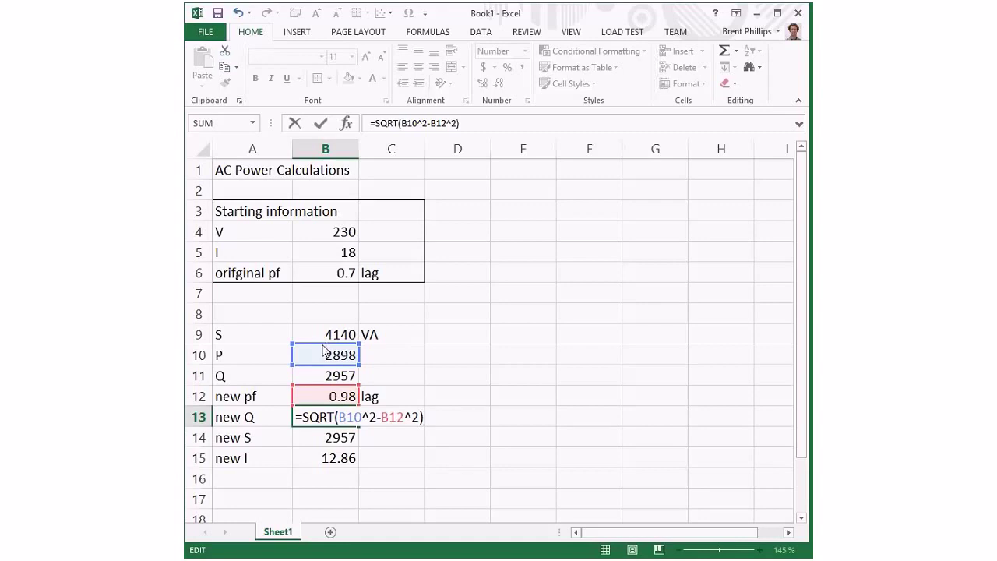
drag(323, 351, 327, 438)
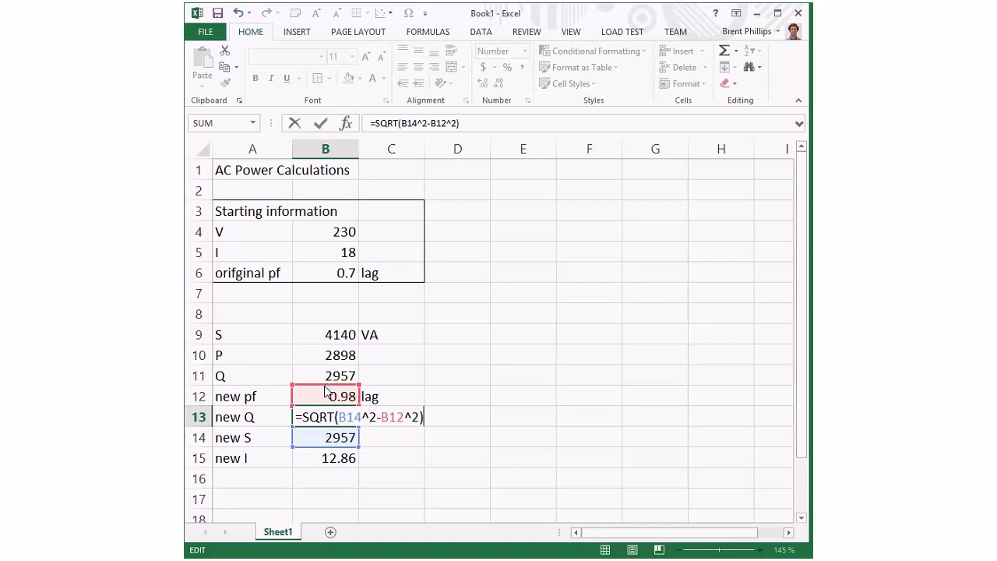
drag(325, 389, 325, 356)
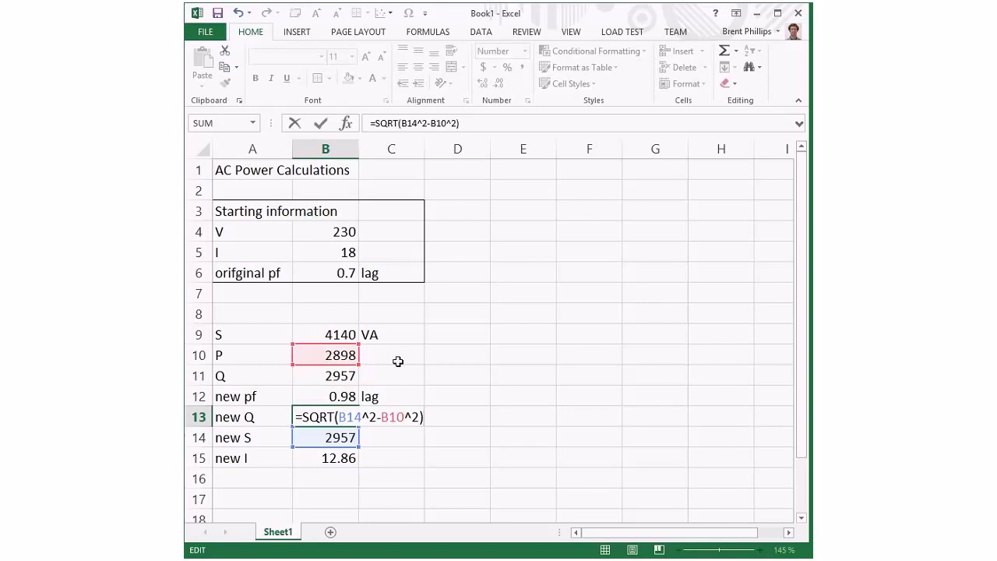
key(Return)
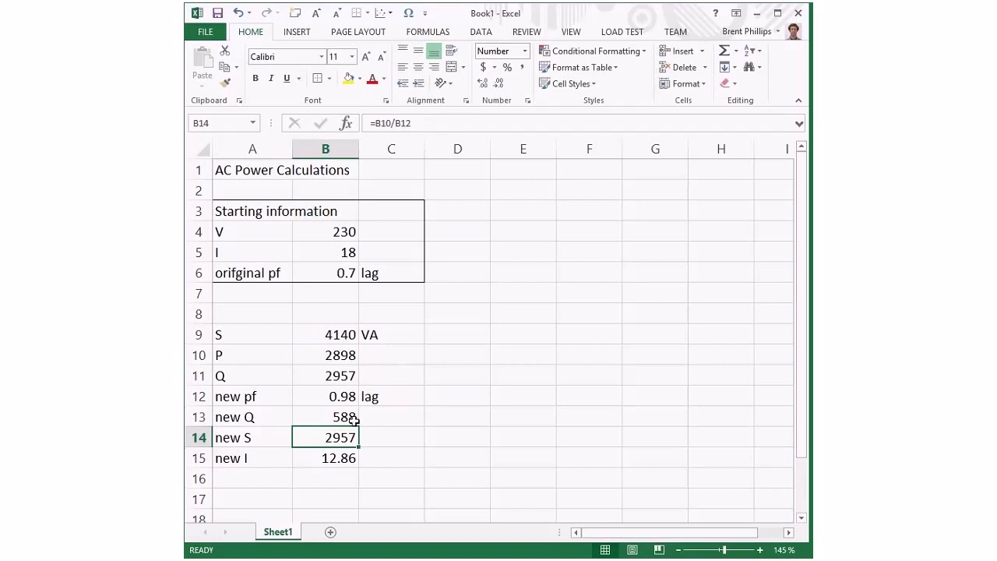
Label A16 as Q cap and calculate it in B16 as Q minus new Q with =B11-B13
click(276, 478)
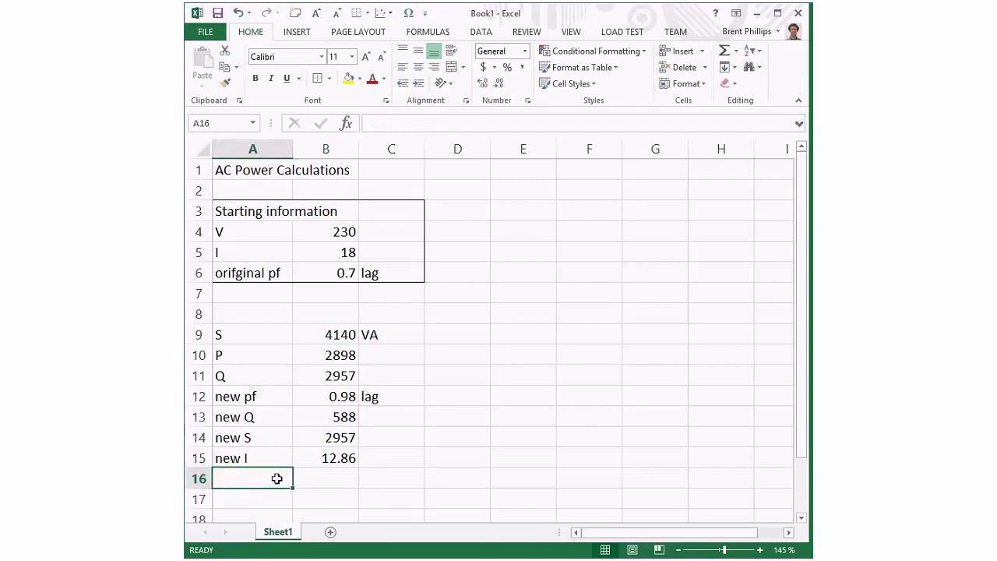
text(Q cap)
key(Return)
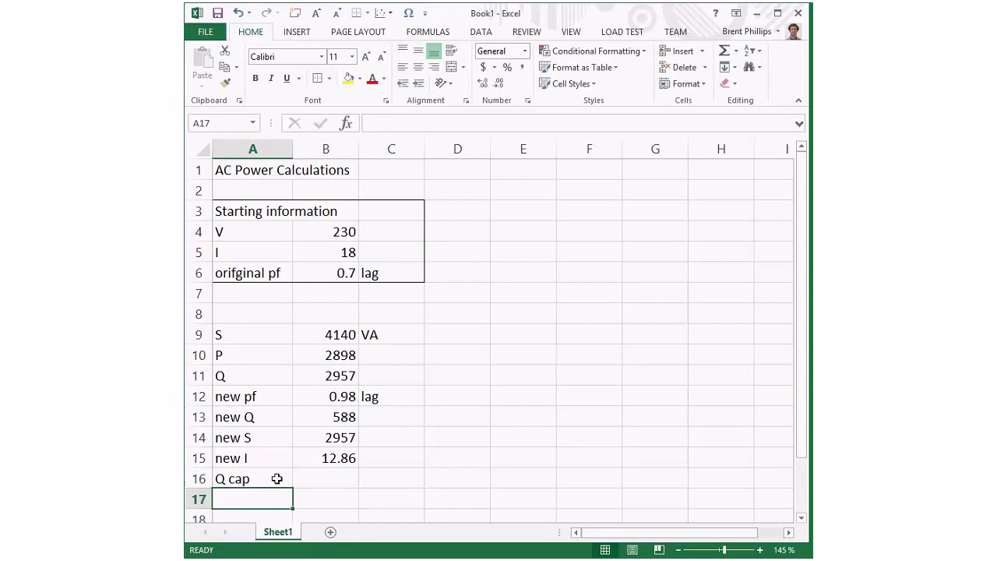
key(Up)
key(Right)
text(=)
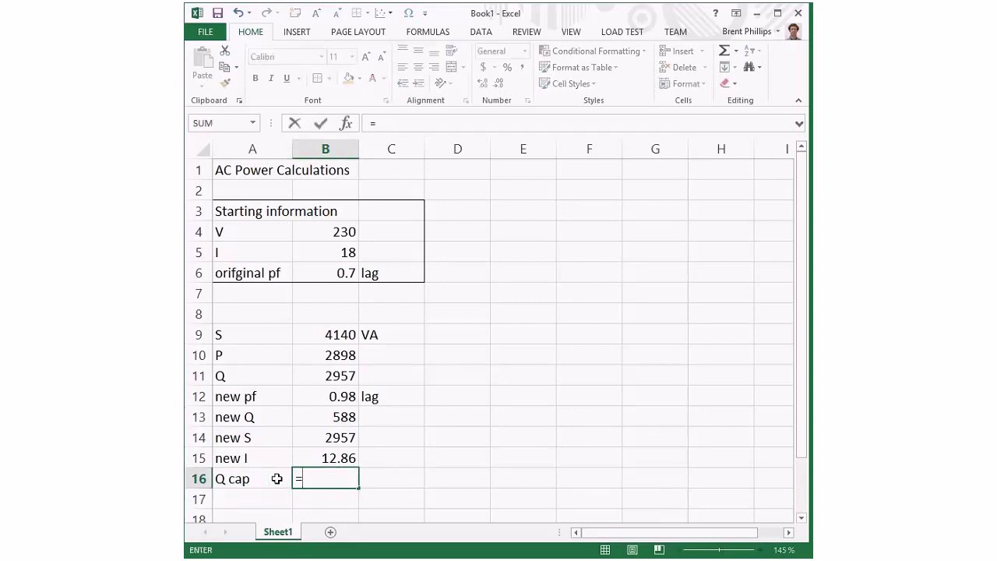
click(317, 376)
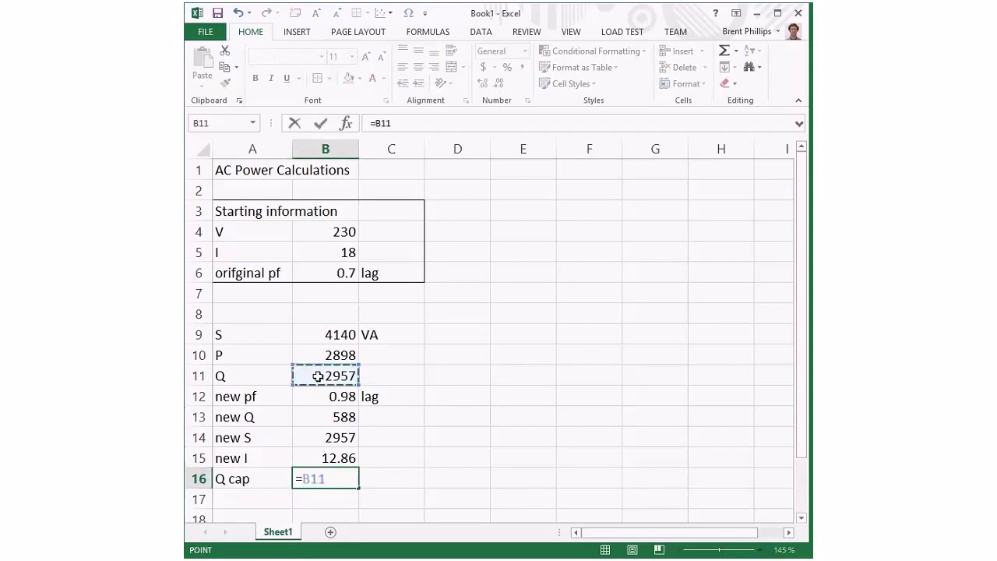
text(-)
click(329, 419)
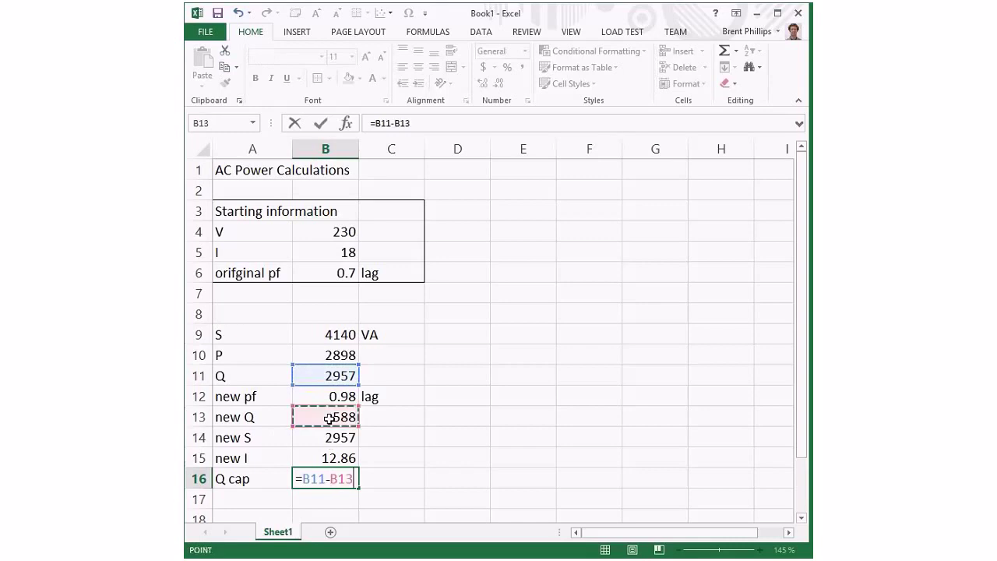
key(Return)
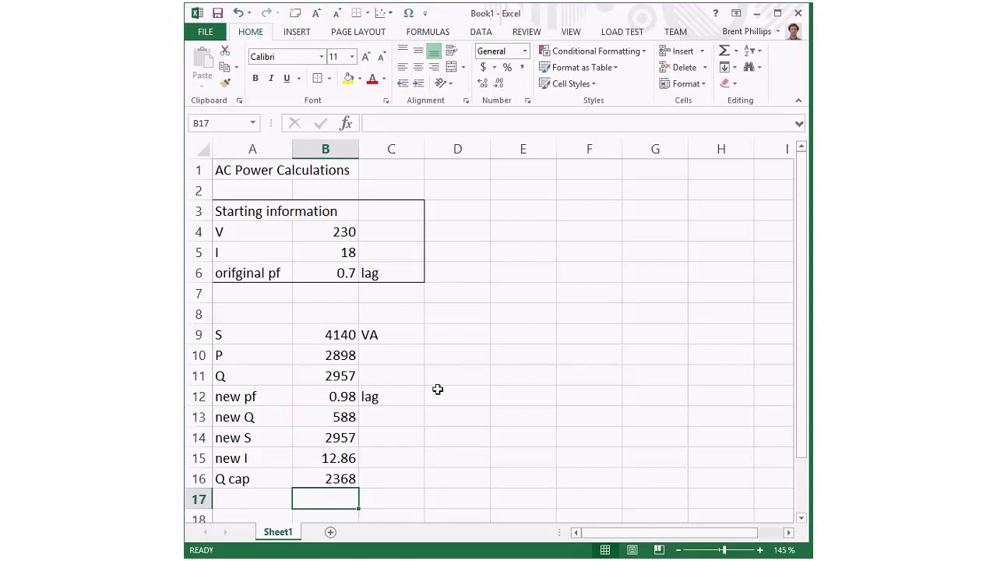
Enter a second new power factor of 0.95 in E12 with lag beside it in F12
click(518, 388)
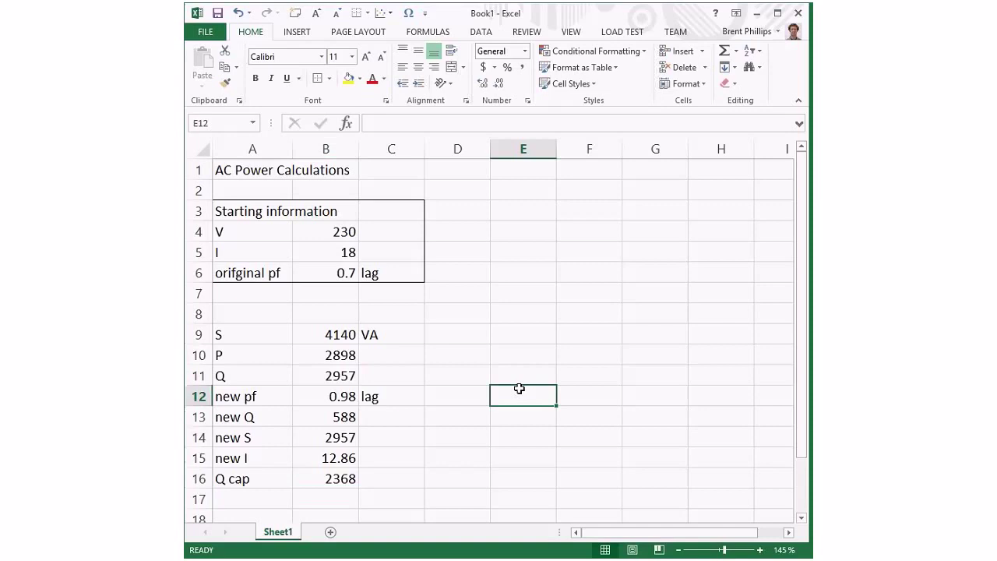
text(0.9)
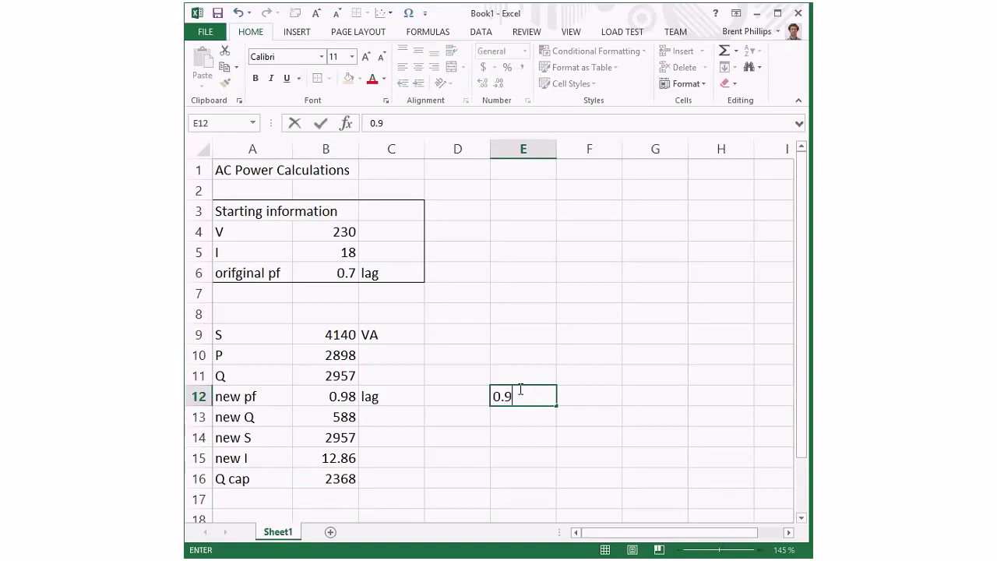
text(5)
key(Tab)
text(lag)
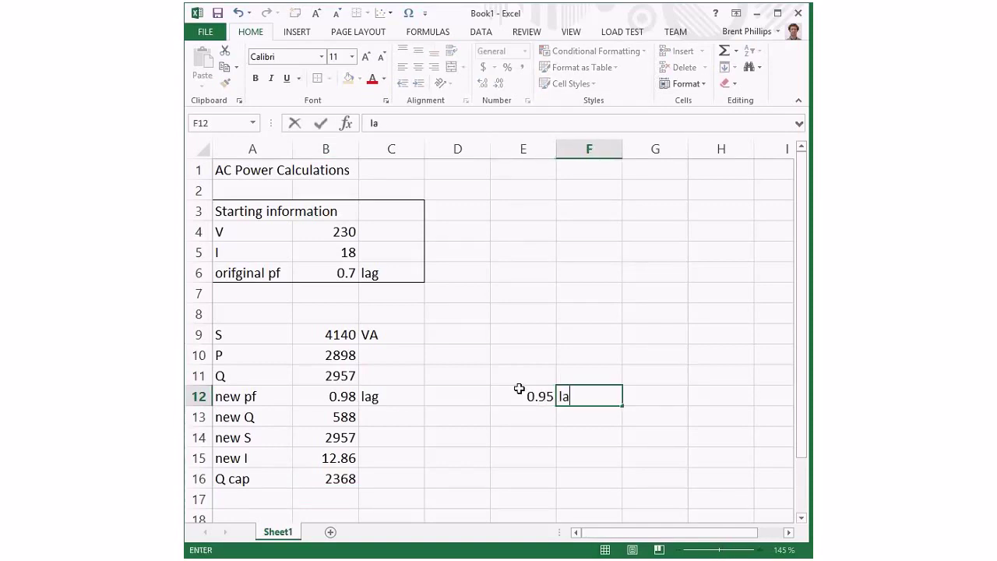
click(519, 388)
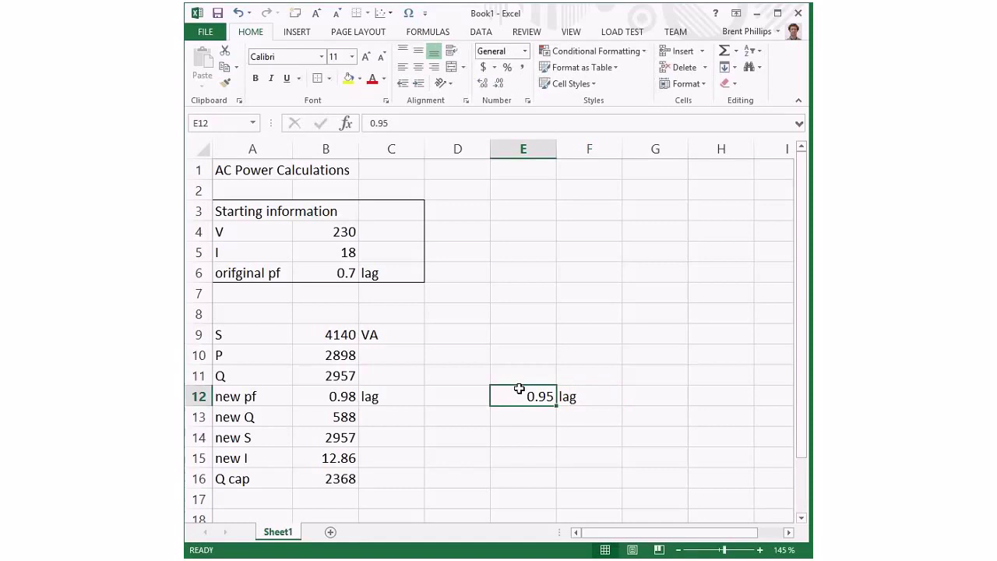
Make the cell references in the S formula in B9 absolute, giving =$B$4*$B$5
click(331, 334)
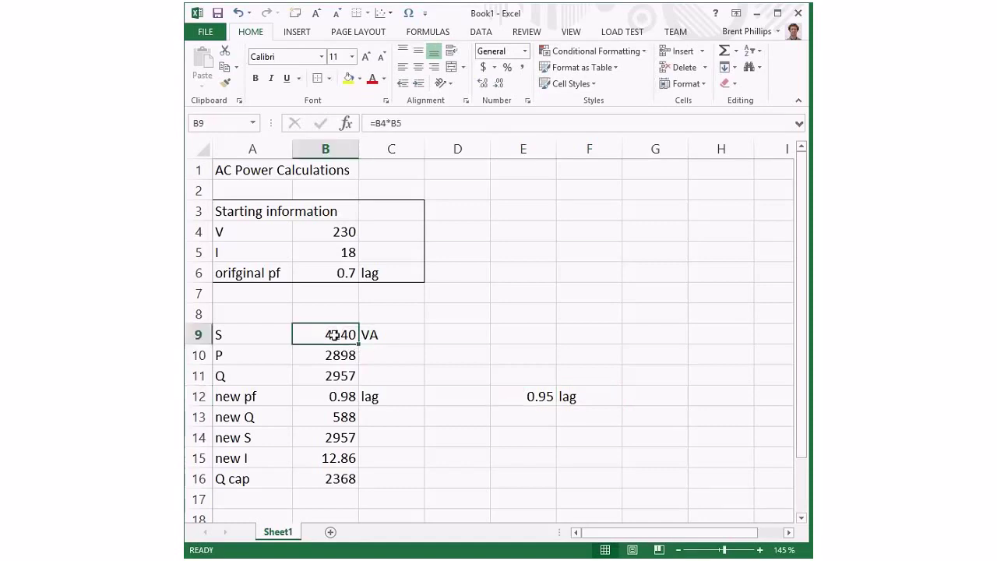
double_click(334, 335)
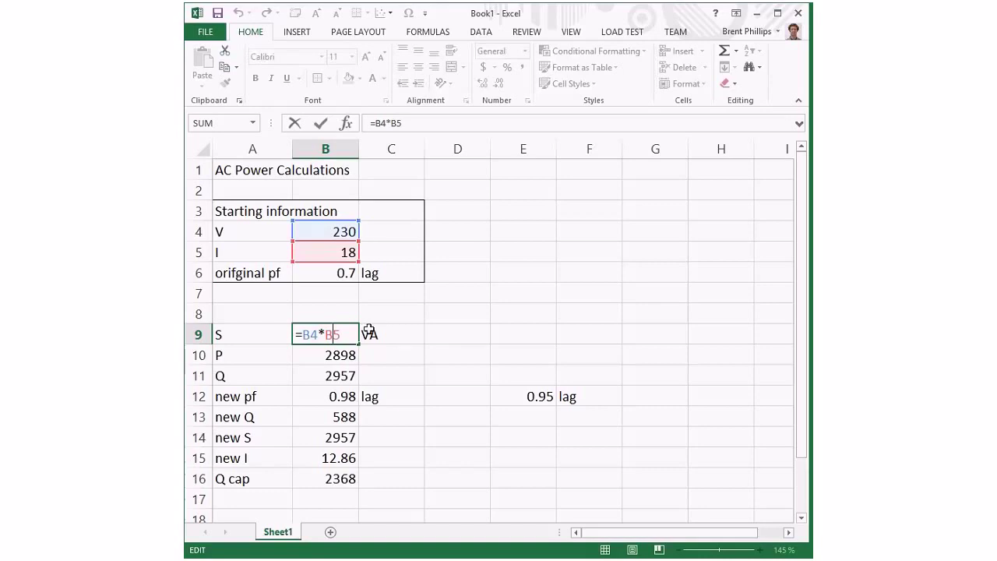
key(F4)
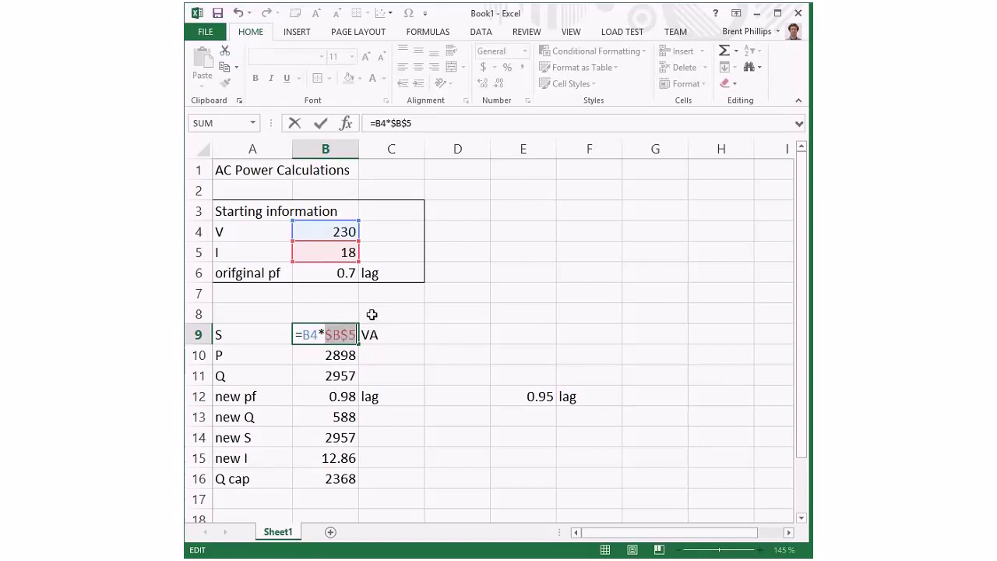
click(314, 335)
key(F4)
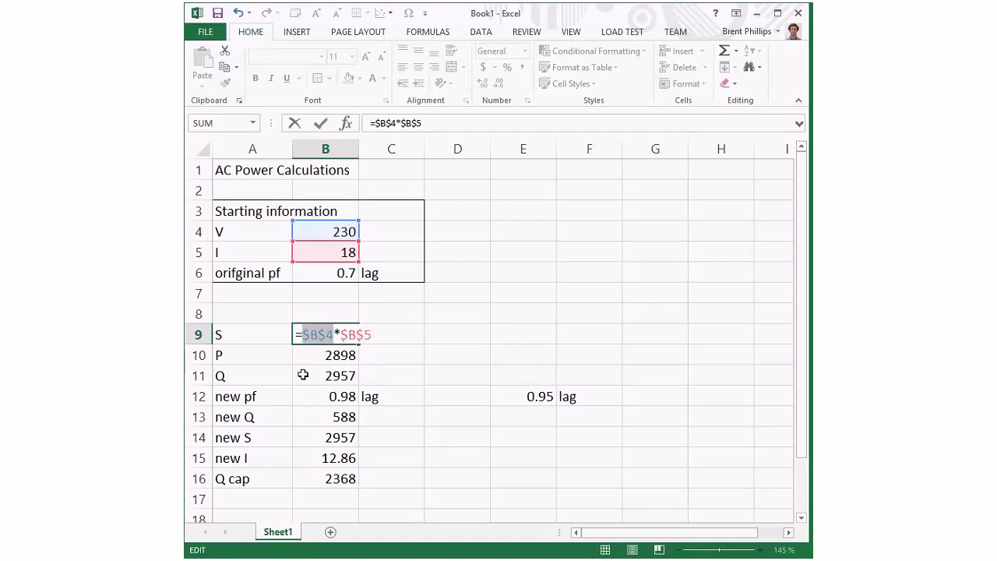
key(ctrl+Return)
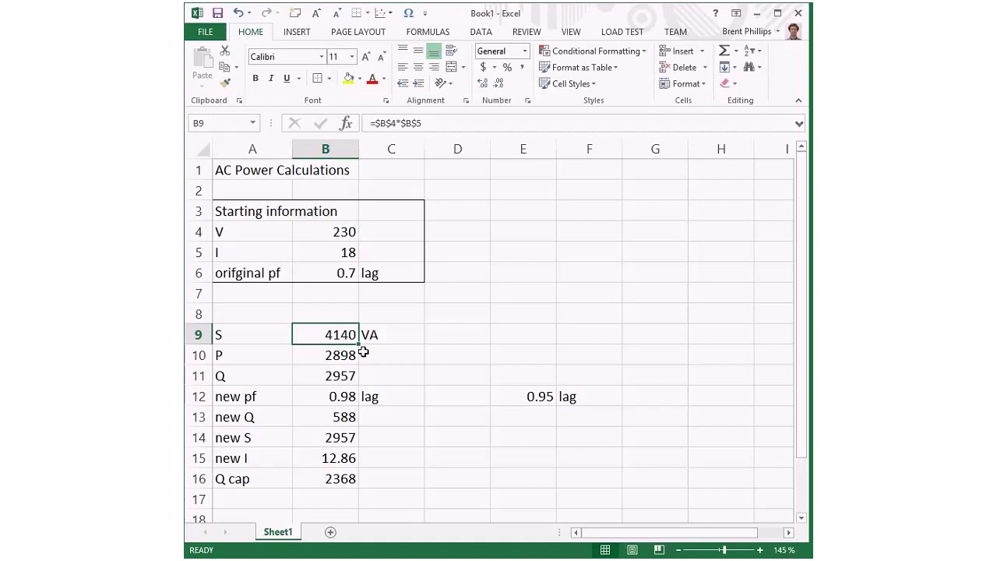
Copy the S formula from B9 into E9 and check which cells it refers to
key(ctrl+c)
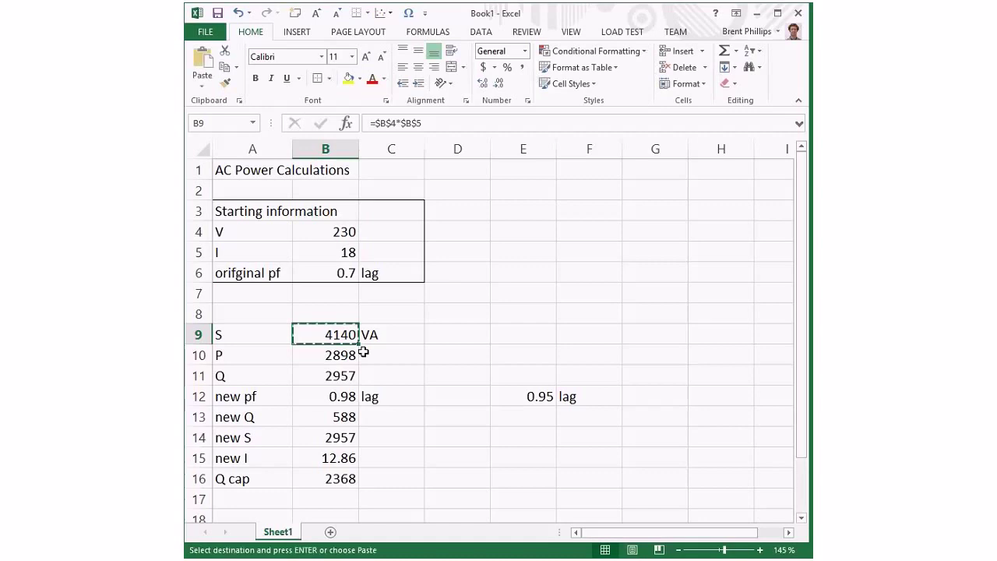
click(525, 334)
key(ctrl+v)
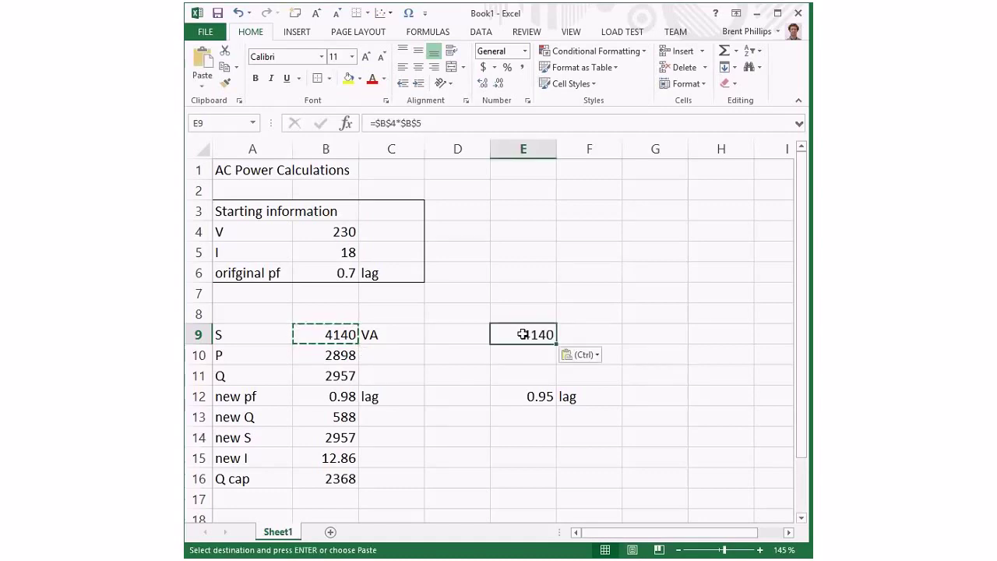
key(F2)
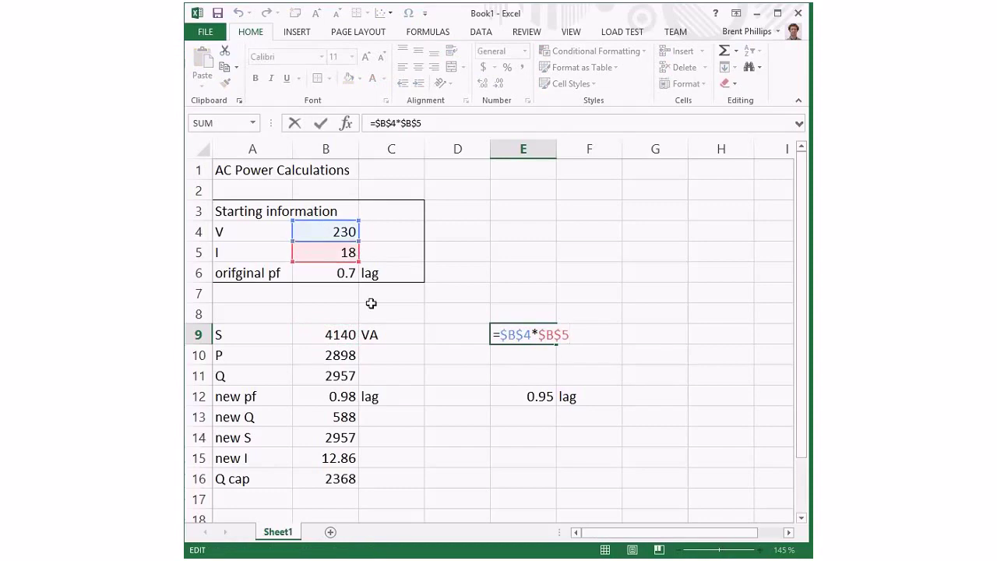
key(Escape)
Copy the P formula from B10 to E10 and point it at the original power factor with =E9*$B$6
click(350, 354)
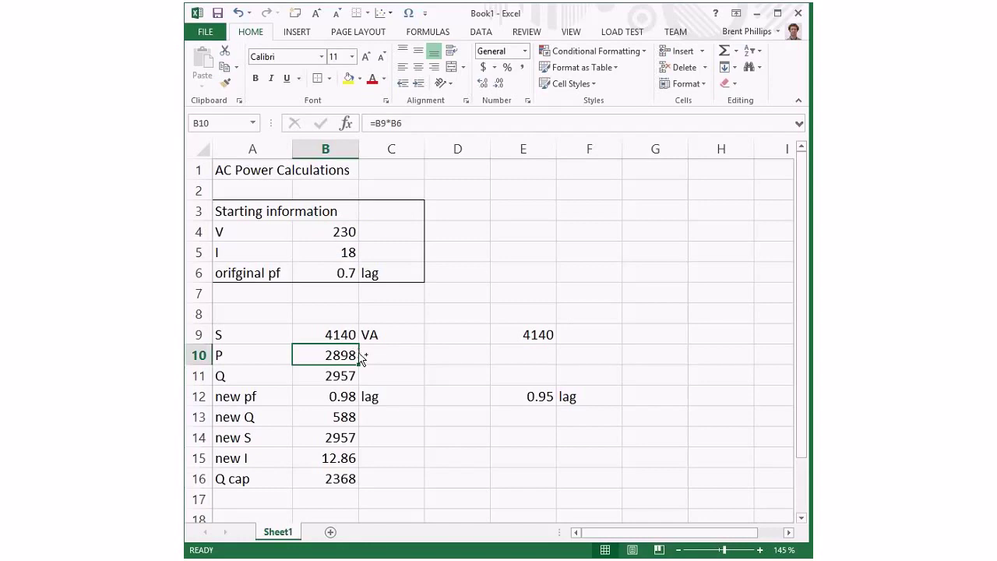
drag(361, 357, 536, 362)
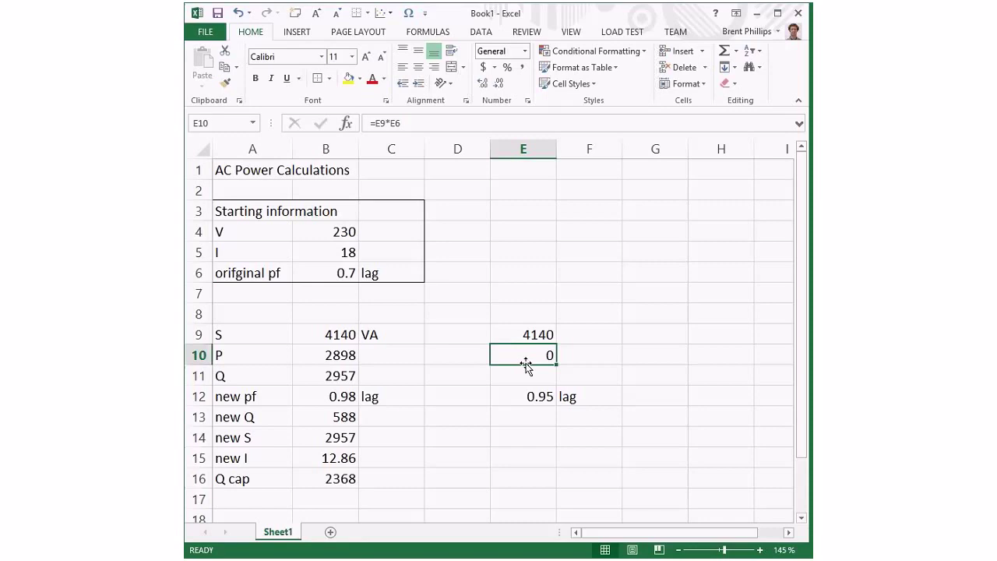
key(F2)
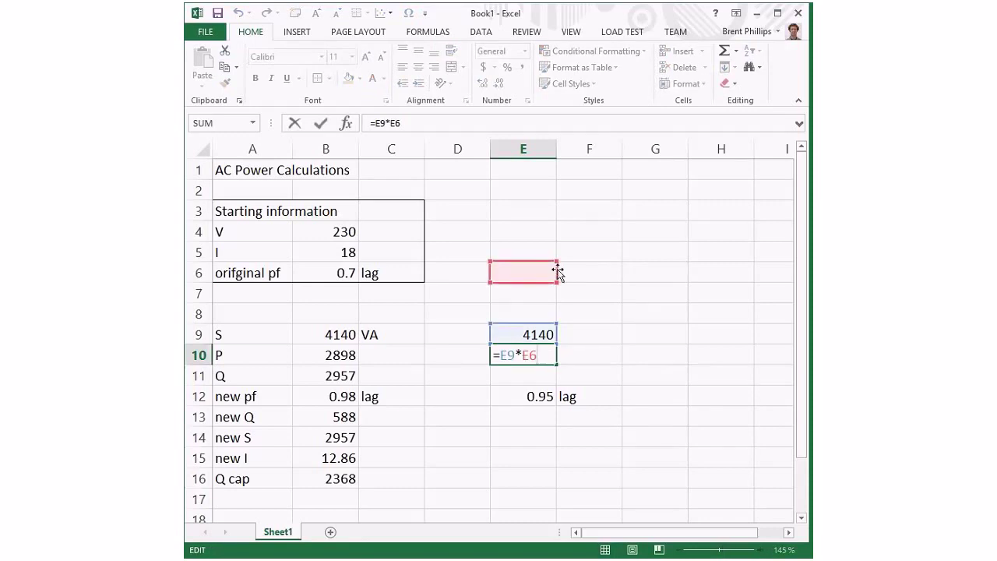
drag(558, 272, 336, 272)
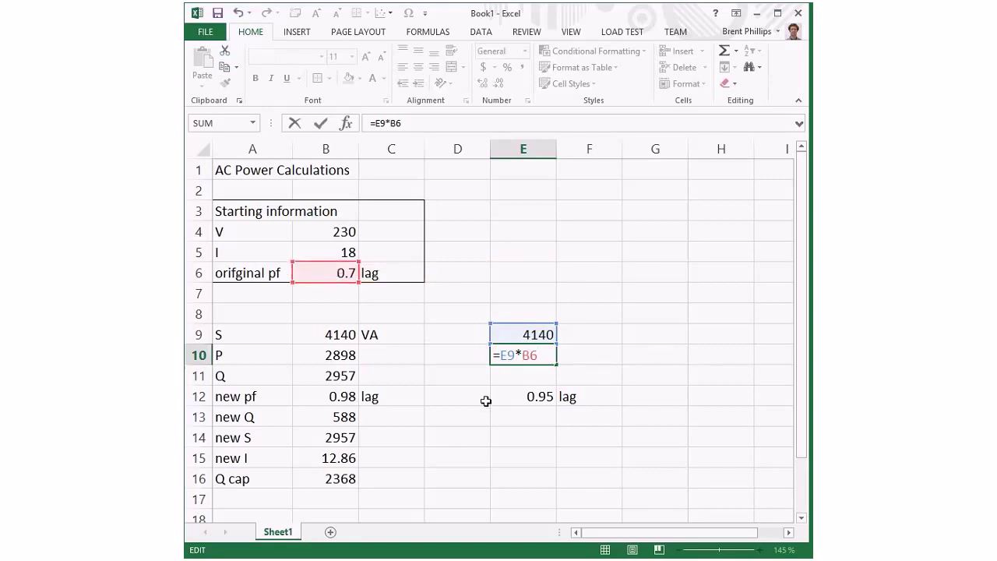
key(F4)
click(507, 365)
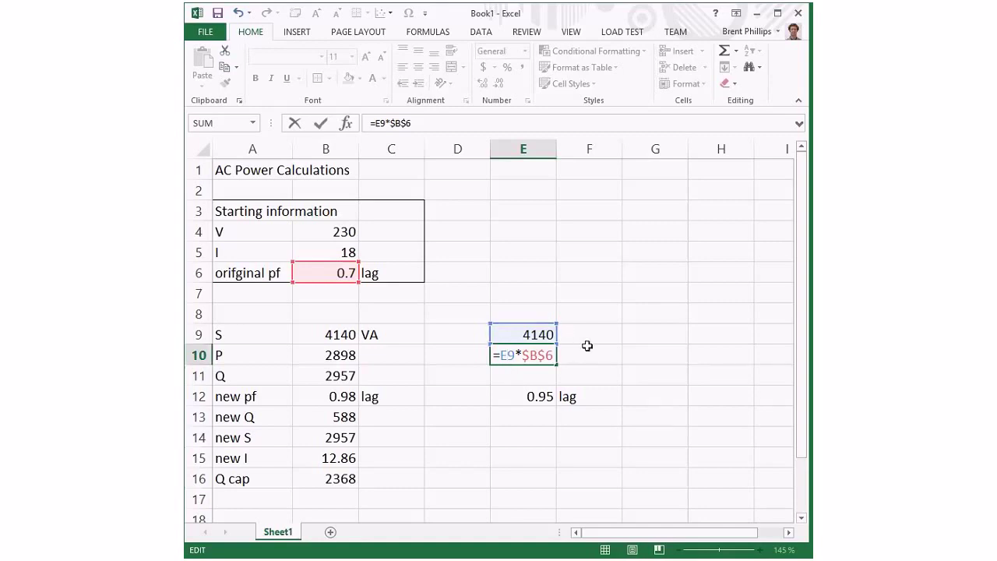
key(Return)
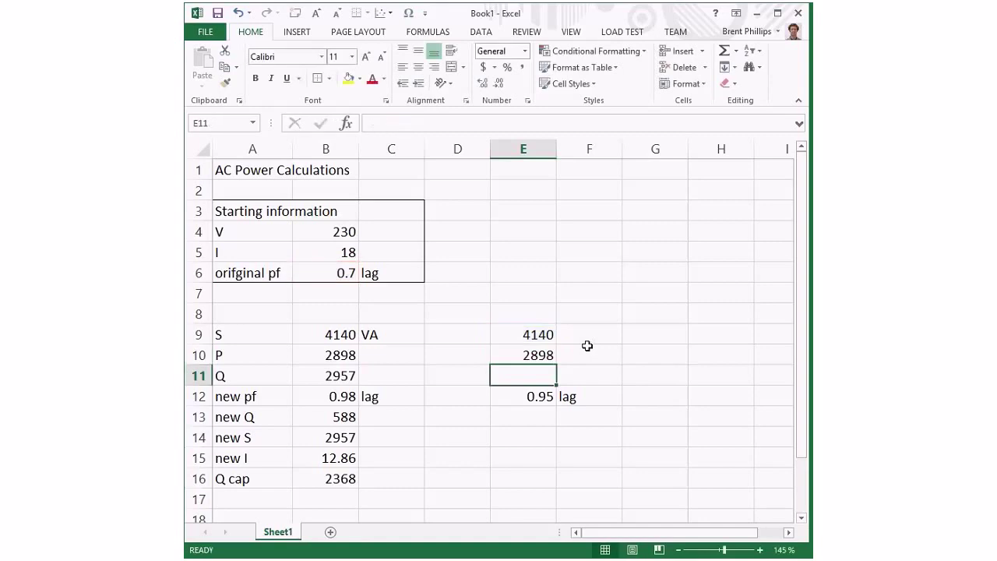